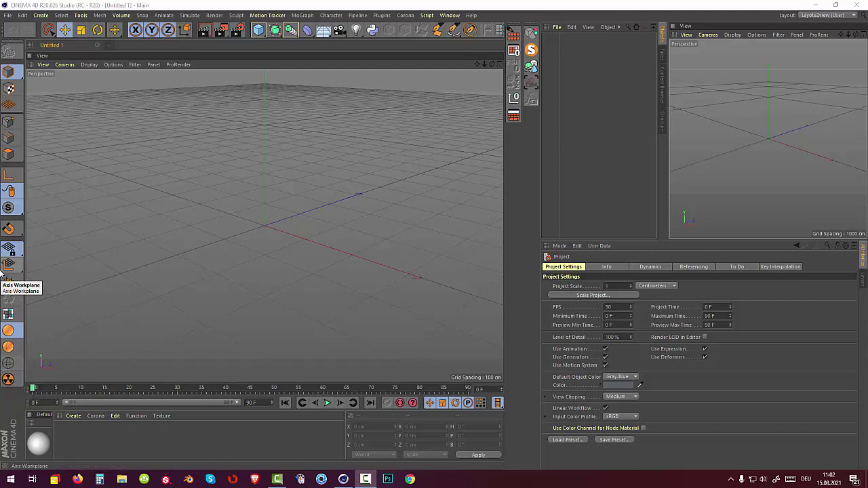
Maximize the Top view and zoom out
left_click(499, 66)
left_click(500, 71)
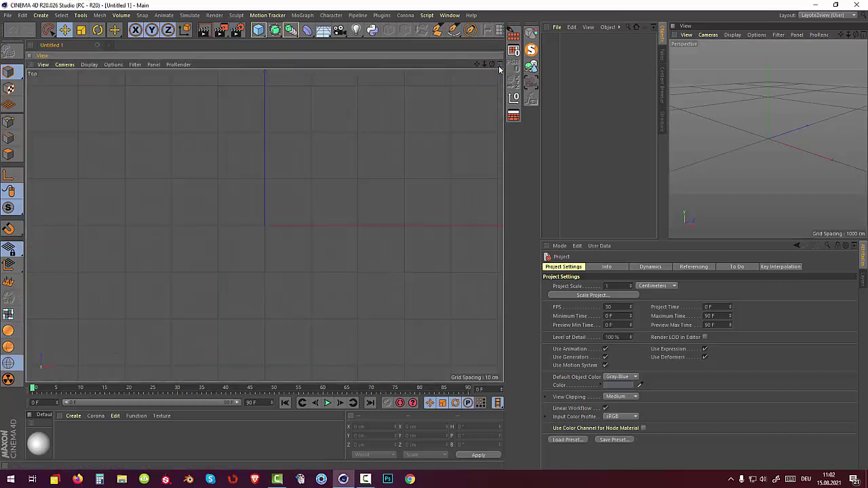
scroll(335, 215, "down", 3)
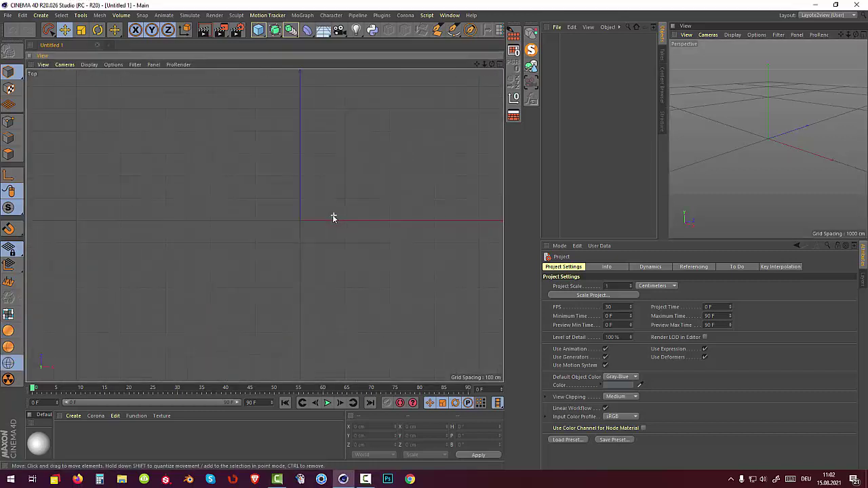
Draw a Bezier spline in a U shape: two straight arms joined by a rounded left end
left_click(453, 31)
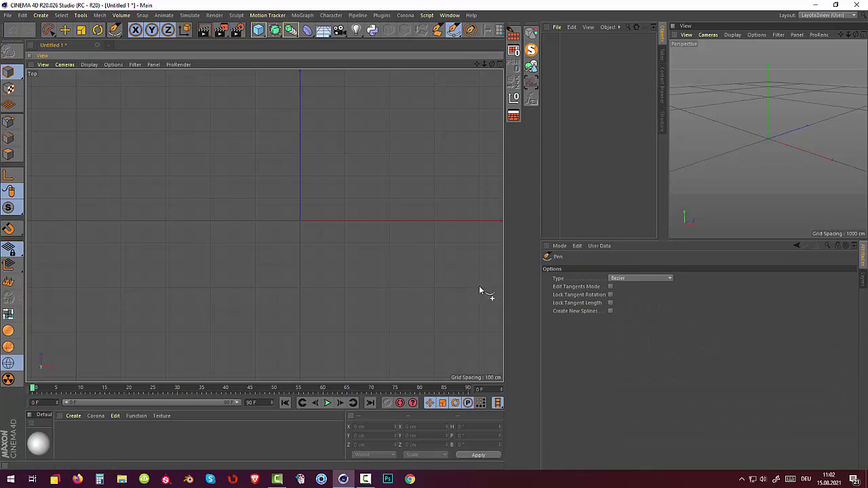
left_click(479, 288)
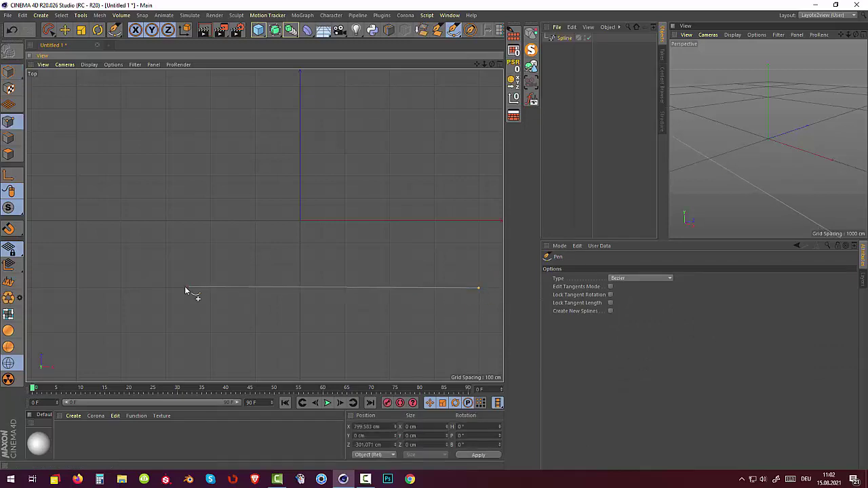
left_click(143, 288)
left_click_drag(77, 220, 76, 168)
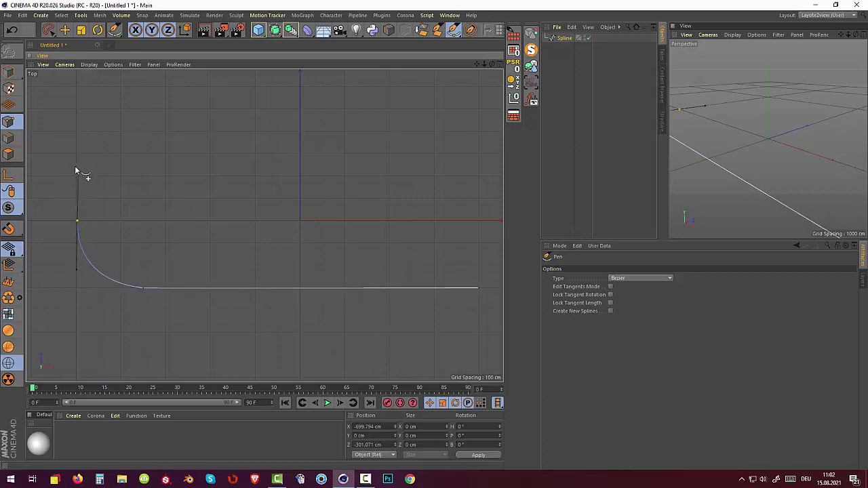
left_click_drag(76, 170, 78, 163)
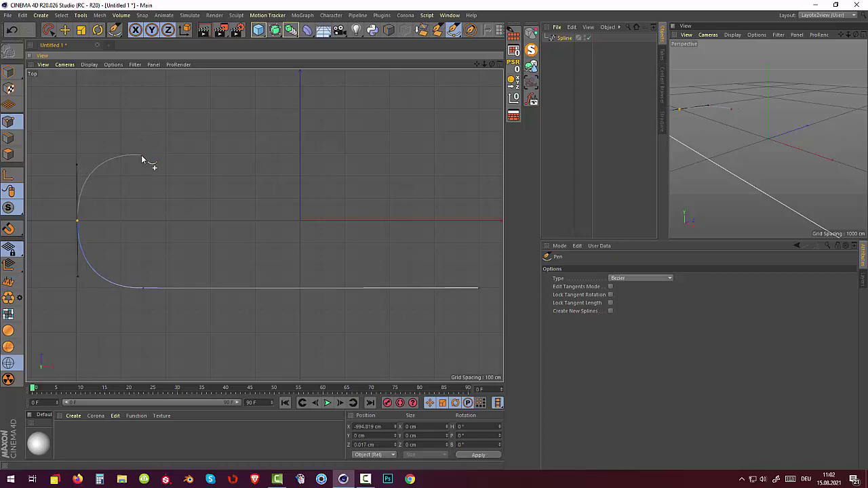
left_click(143, 156)
left_click(479, 154)
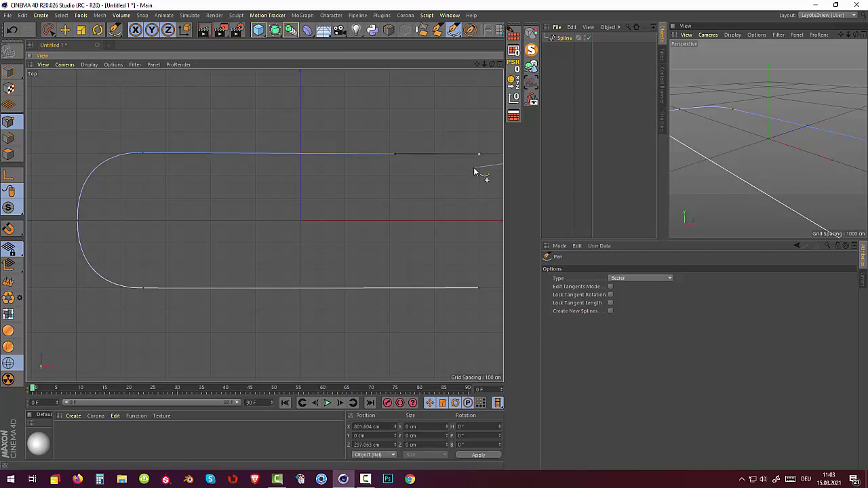
key("Escape")
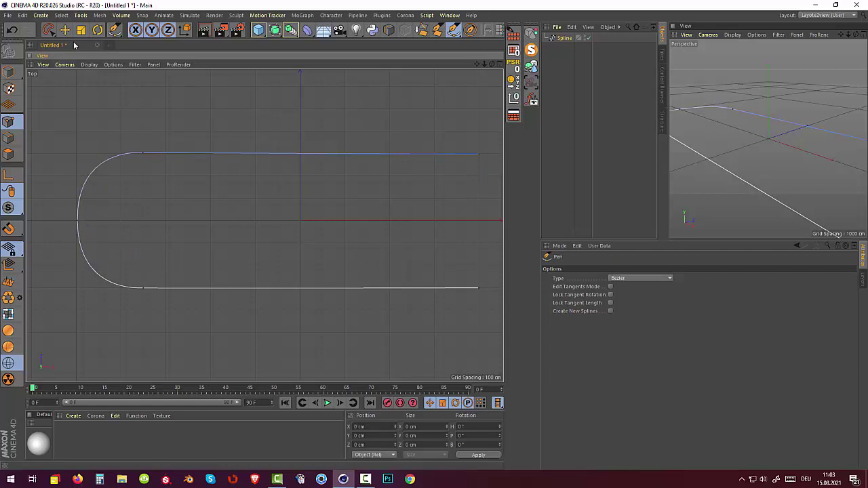
Move the spline's leftmost point farther left
left_click(65, 30)
left_click(77, 220)
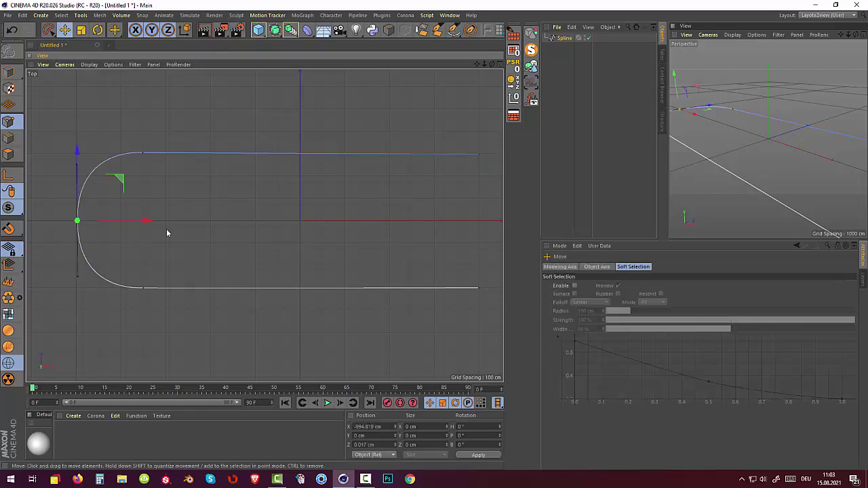
left_click_drag(145, 224, 129, 223)
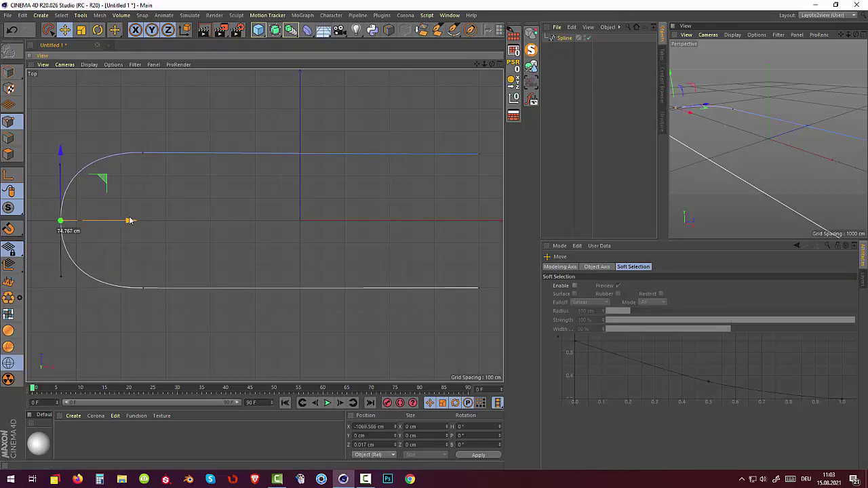
left_click(244, 330)
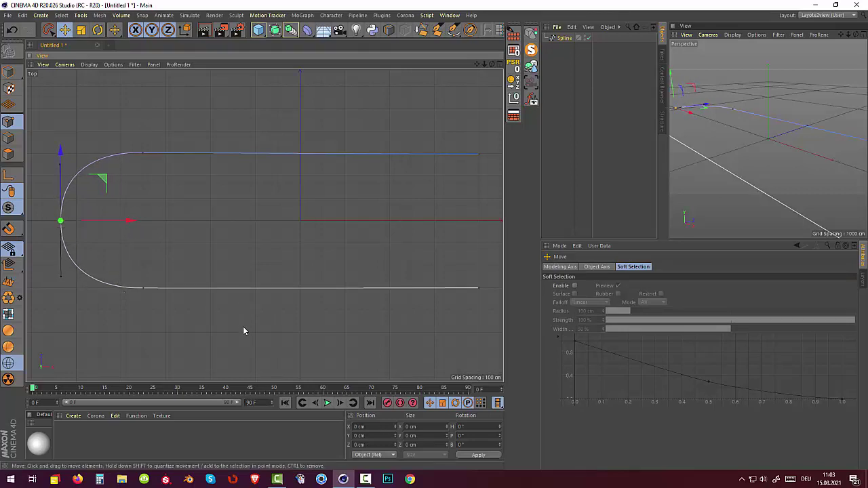
Create an outline offset around the U path to give it runway width
right_click(342, 198)
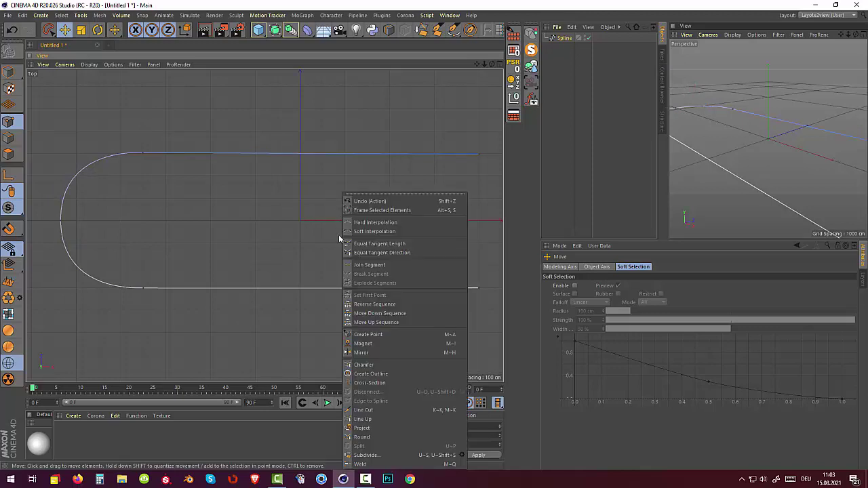
left_click(361, 375)
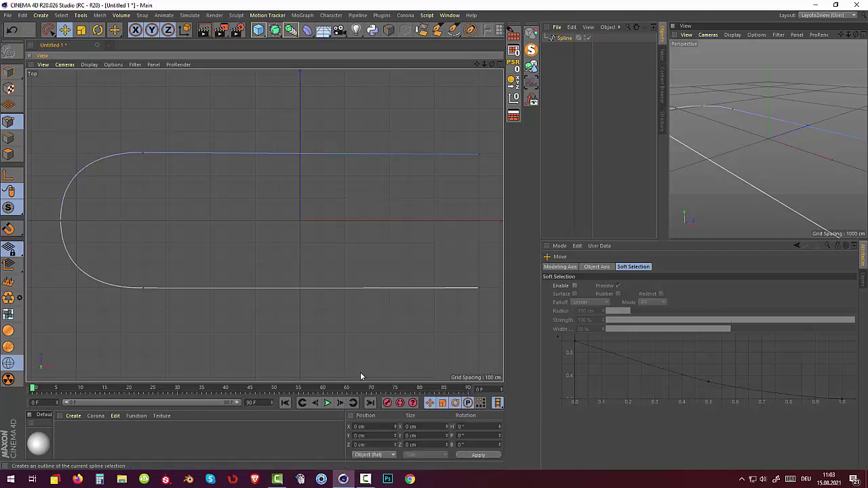
left_click_drag(308, 316, 368, 316)
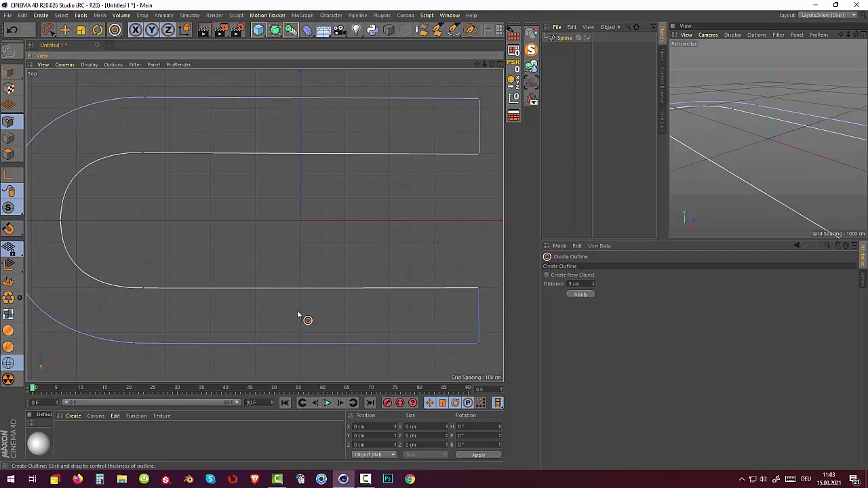
left_click(64, 31)
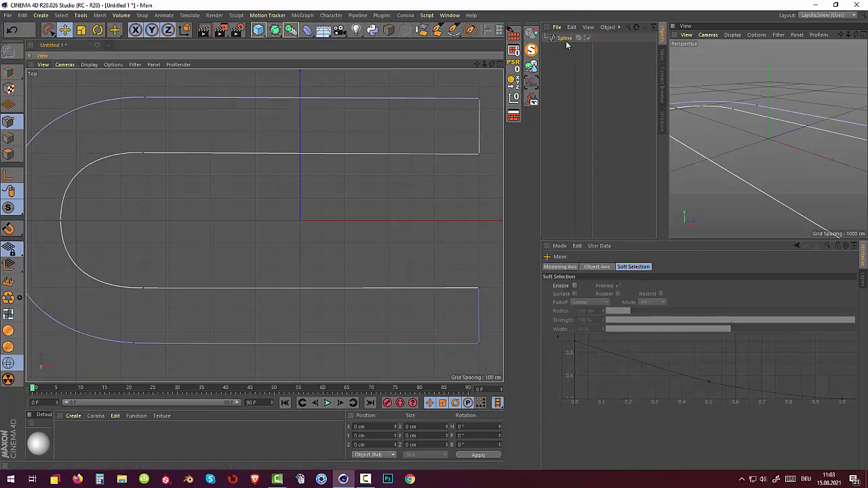
left_click(276, 31)
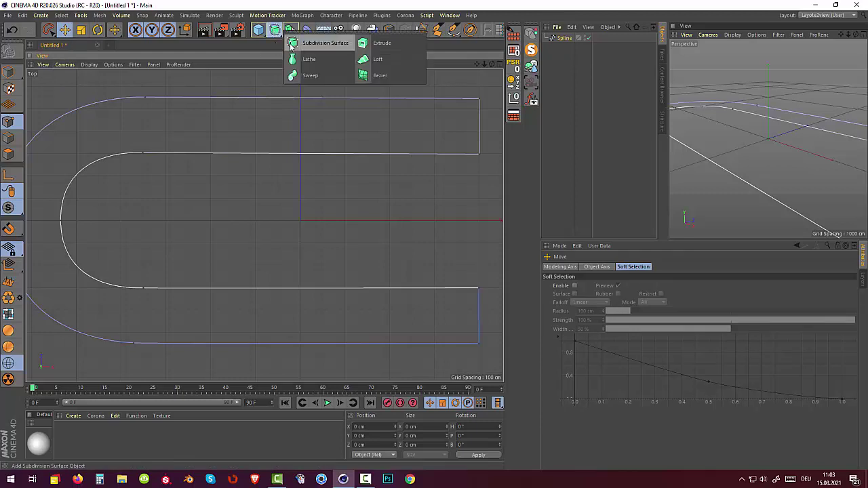
Put the Spline into an Extrude generator with Movement 0 / 2 / 0 cm
left_click(376, 45)
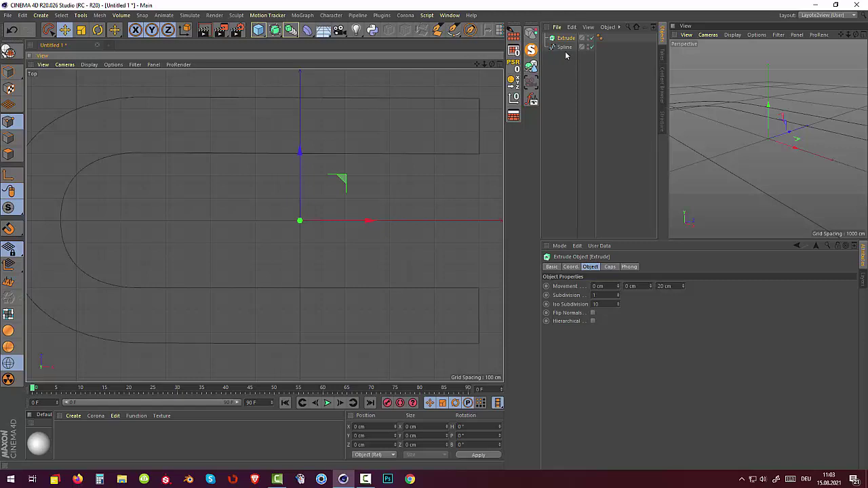
left_click_drag(564, 50, 569, 41)
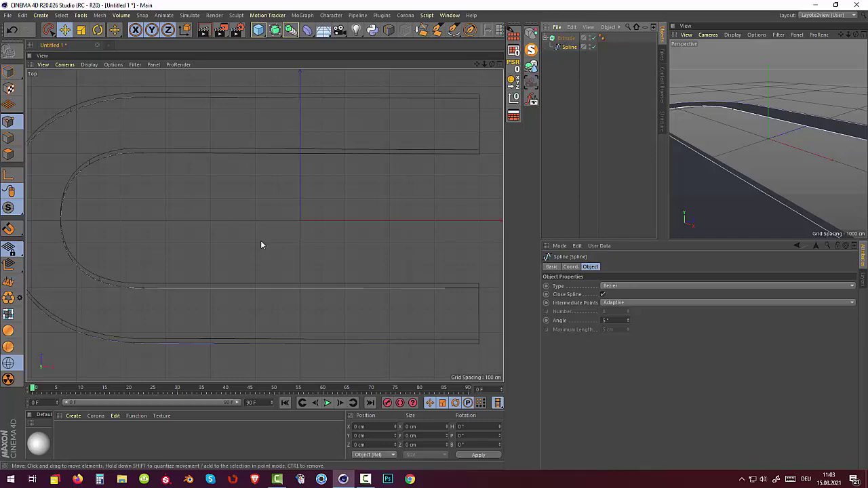
left_click(566, 38)
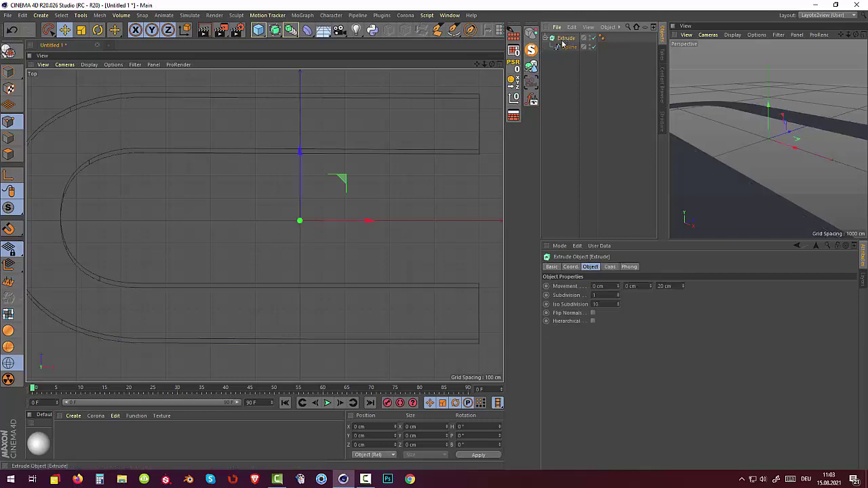
double_click(629, 286)
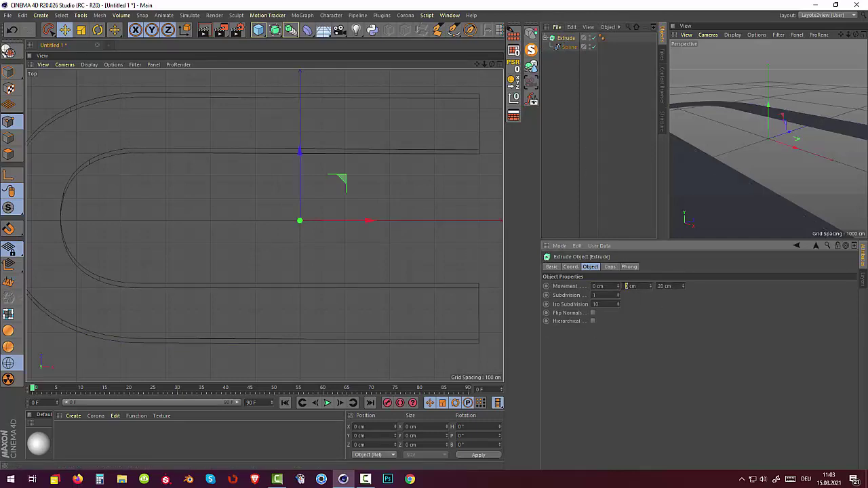
key("Return")
type("0")
key("Return")
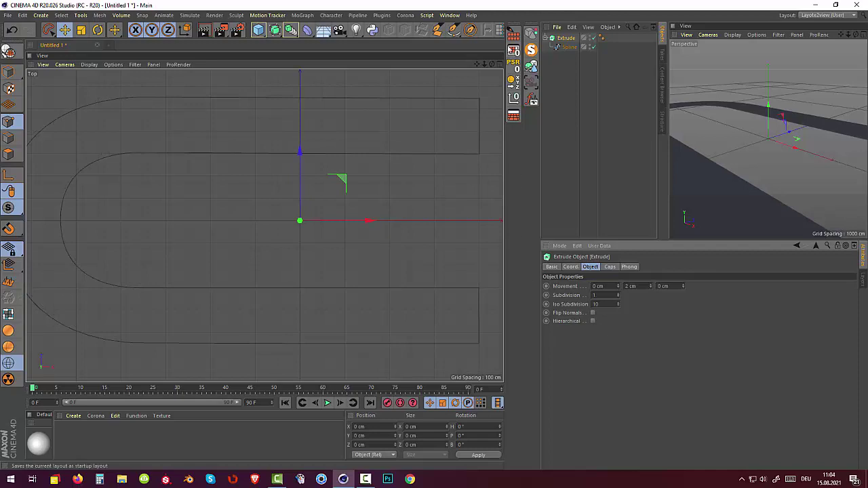
Maximize the Perspective view and zoom out to see the runway
left_click(500, 64)
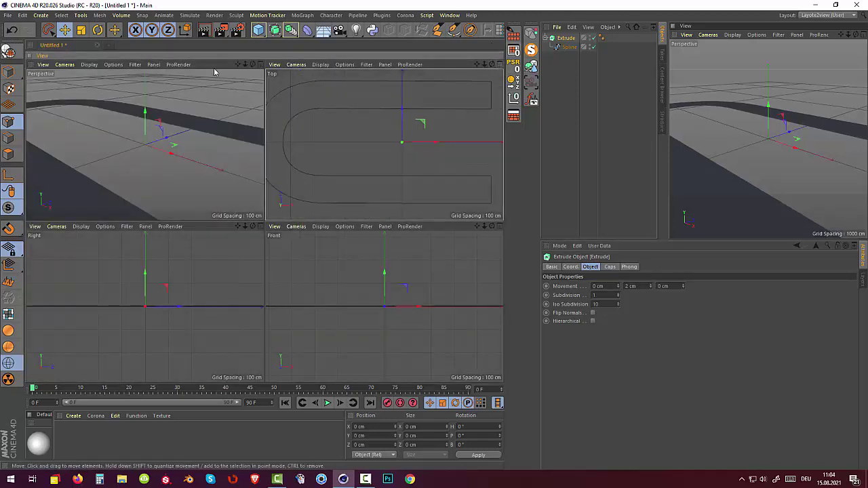
left_click(260, 65)
scroll(304, 168, "down", 3)
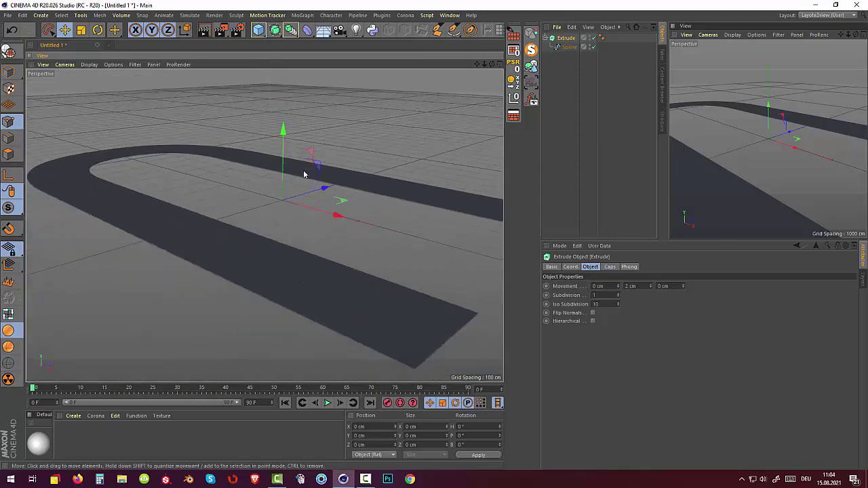
scroll(303, 174, "down", 2)
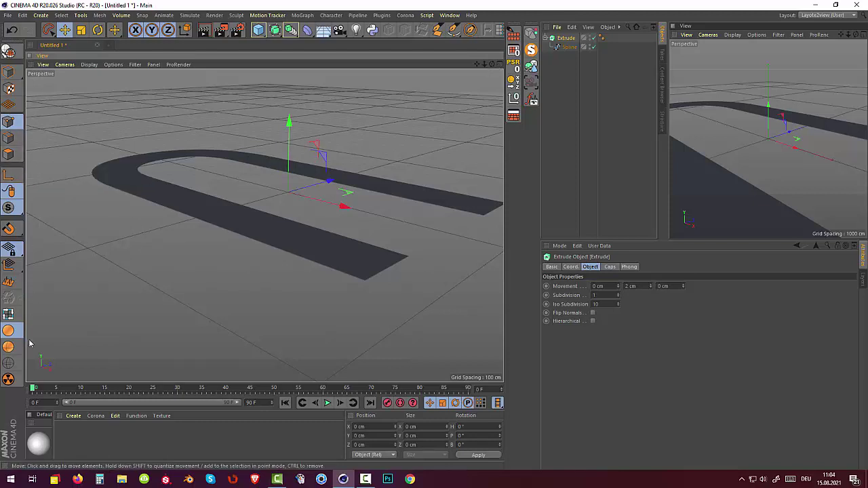
Create a material 'Mat' darkened to 39% value and apply it to the runway
left_click(73, 416)
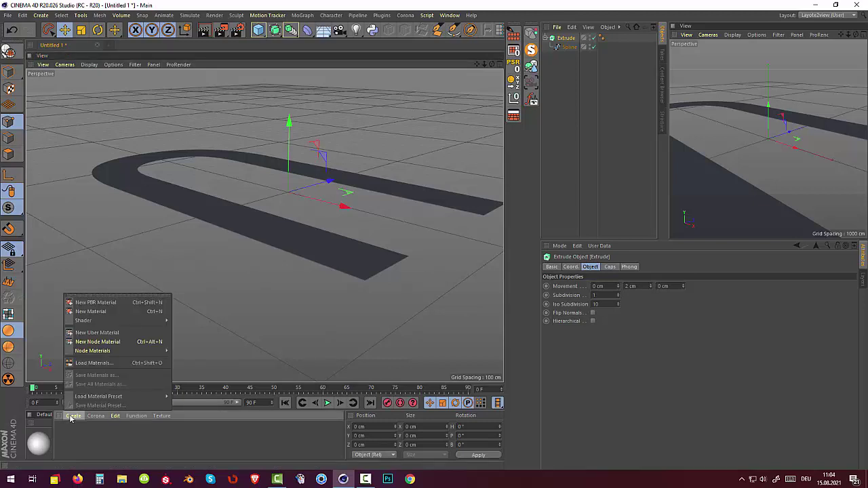
left_click(90, 311)
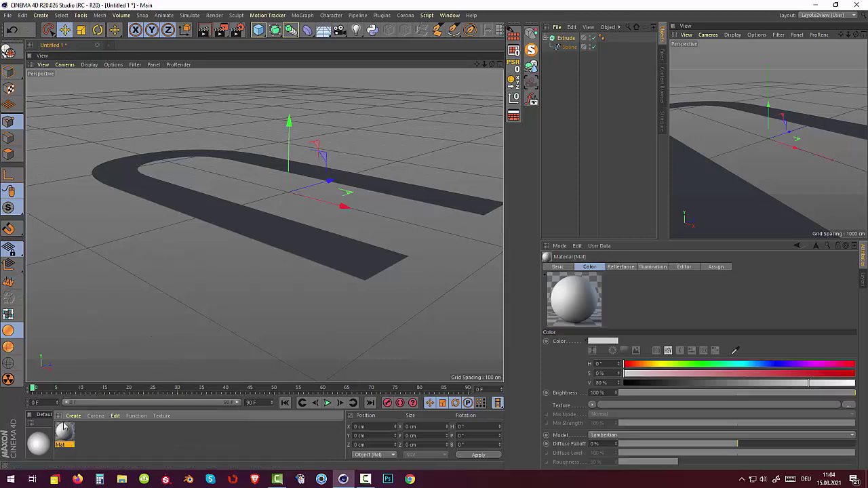
double_click(64, 432)
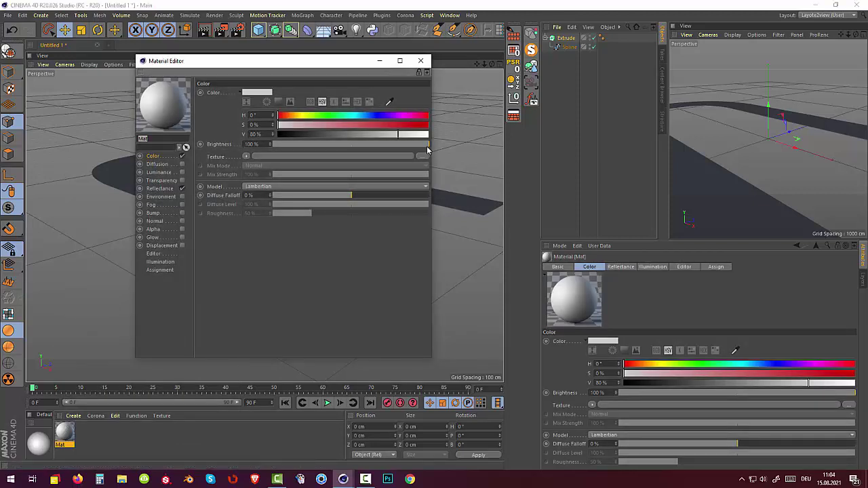
left_click_drag(396, 133, 337, 135)
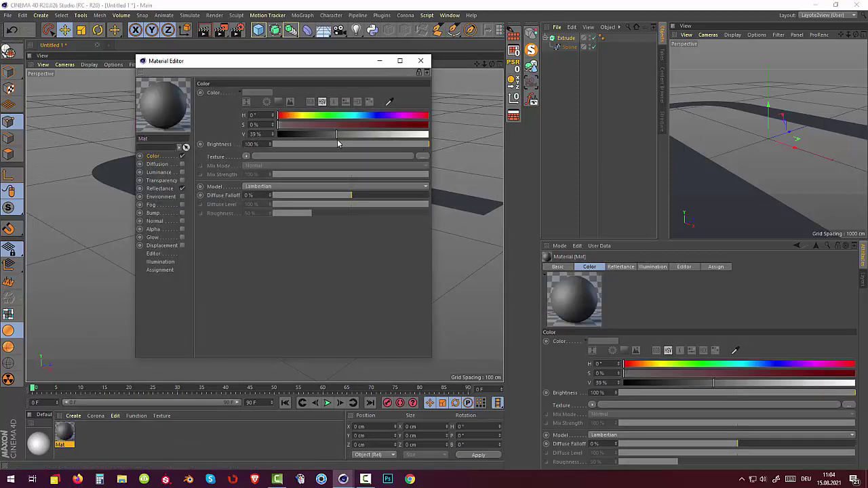
left_click(420, 60)
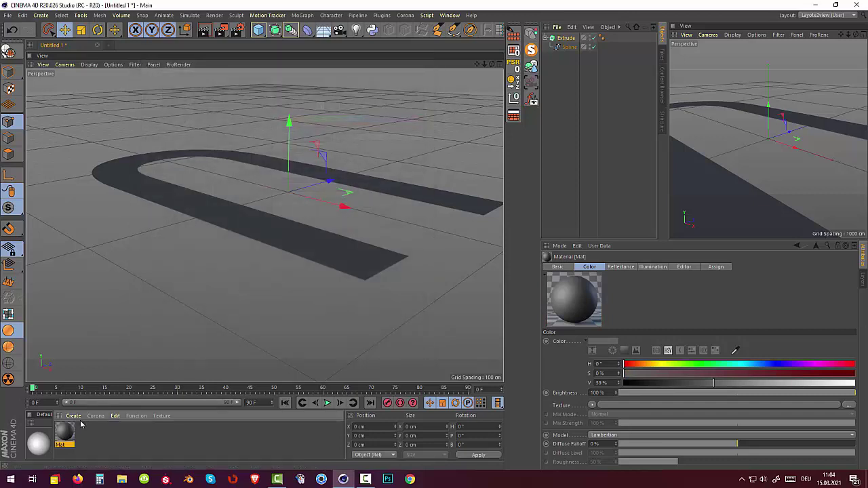
left_click_drag(62, 441, 347, 258)
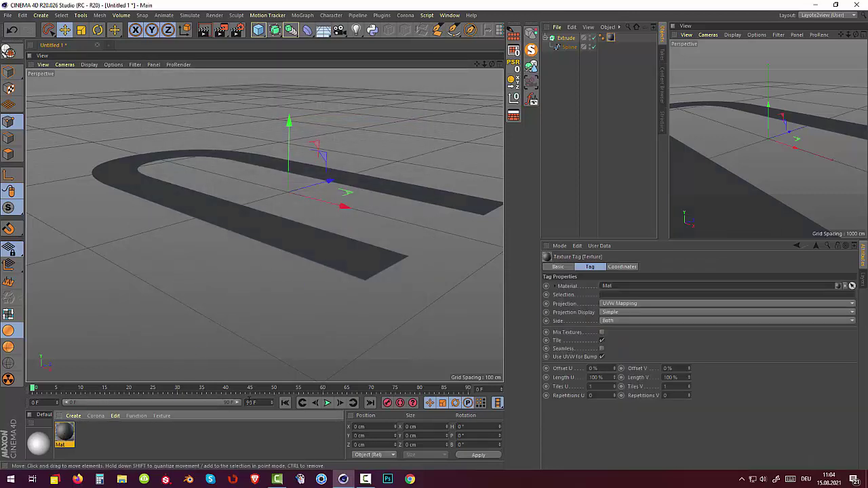
mouse_move(264, 224)
left_mouse_down("alt")
mouse_move(390, 264)
mouse_move(269, 247)
mouse_move(247, 256)
left_mouse_up("alt")
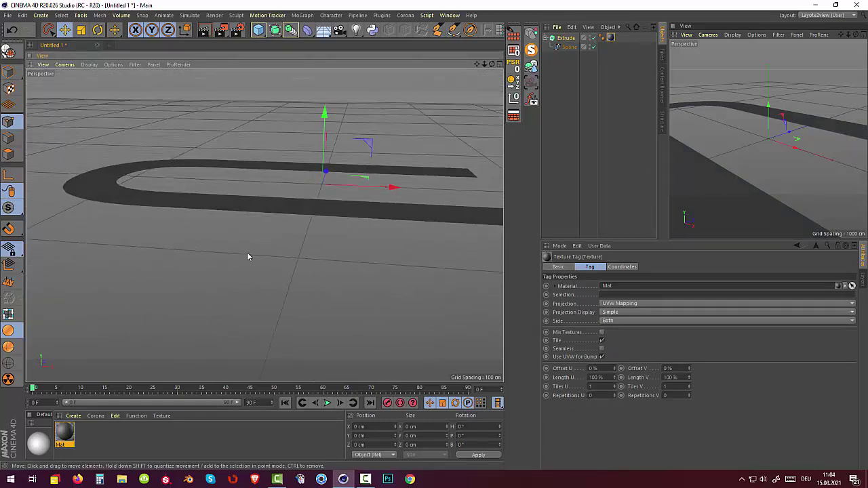
Rename the Extrude object to 'polosa'
double_click(566, 37)
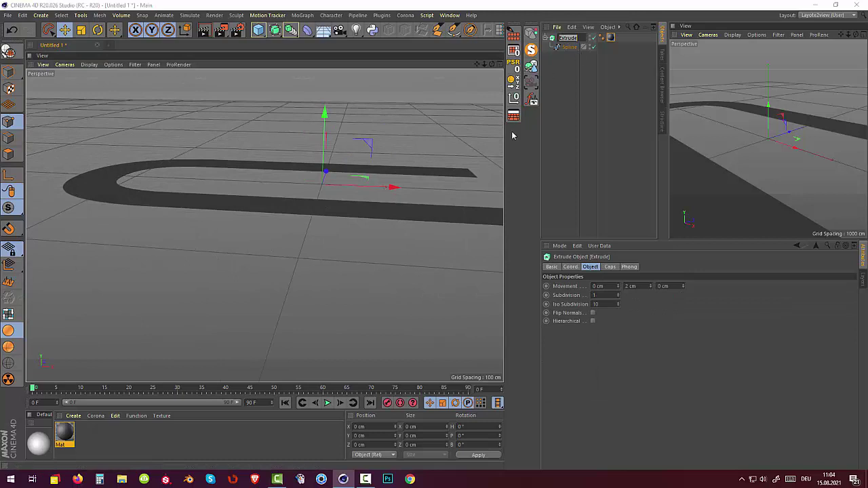
type("pu")
key("Return")
left_click_drag(203, 250, 198, 287, "alt")
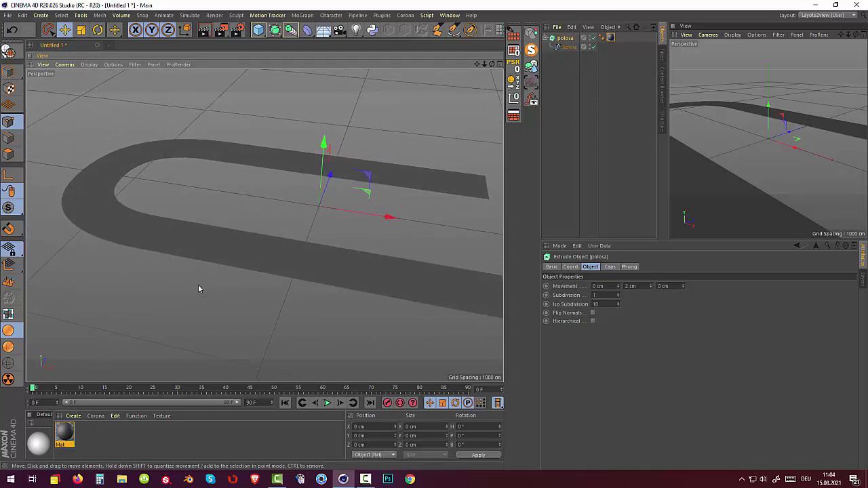
Open vzlet.c4d, scrub its flight animation, and select the airplane.1 object
left_click(8, 16)
left_click(7, 15)
left_click(7, 15)
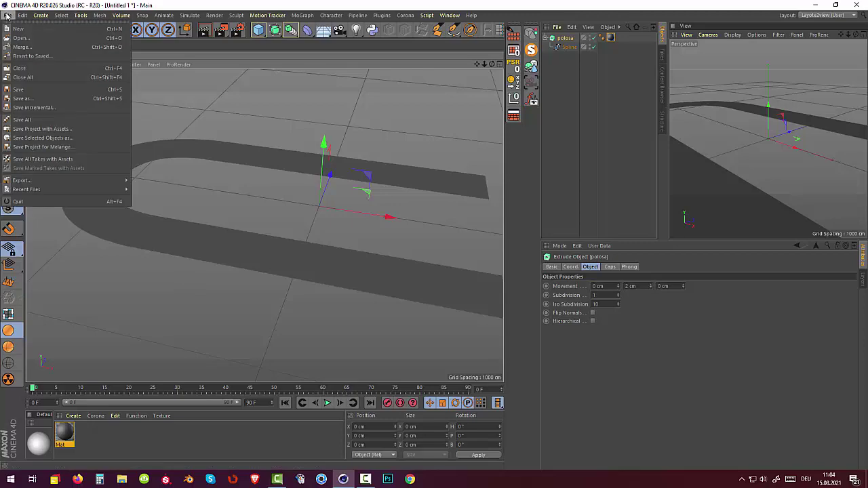
left_click(18, 39)
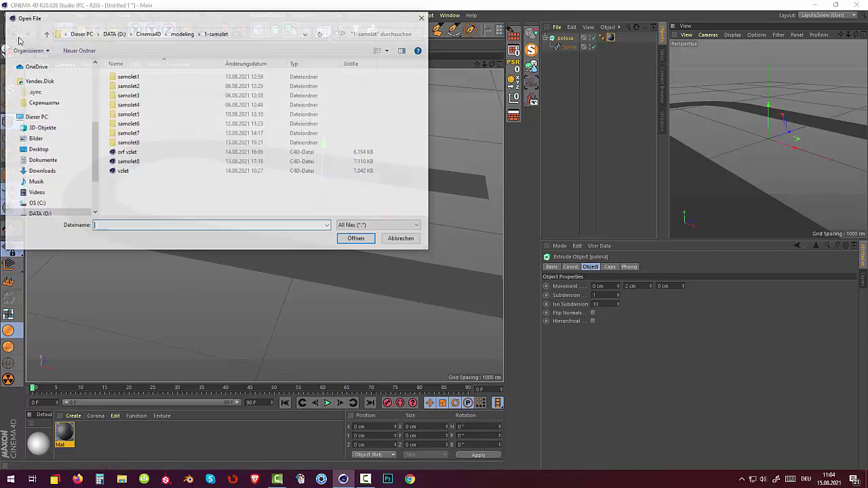
left_click(121, 172)
left_click(356, 240)
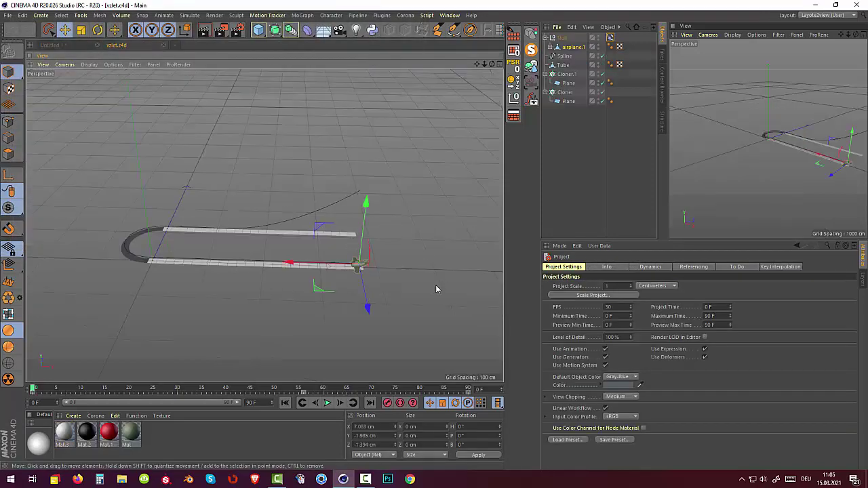
mouse_move(41, 390)
left_mouse_down()
mouse_move(163, 402)
mouse_move(421, 360)
mouse_move(7, 424)
mouse_move(112, 420)
mouse_move(454, 352)
left_mouse_up()
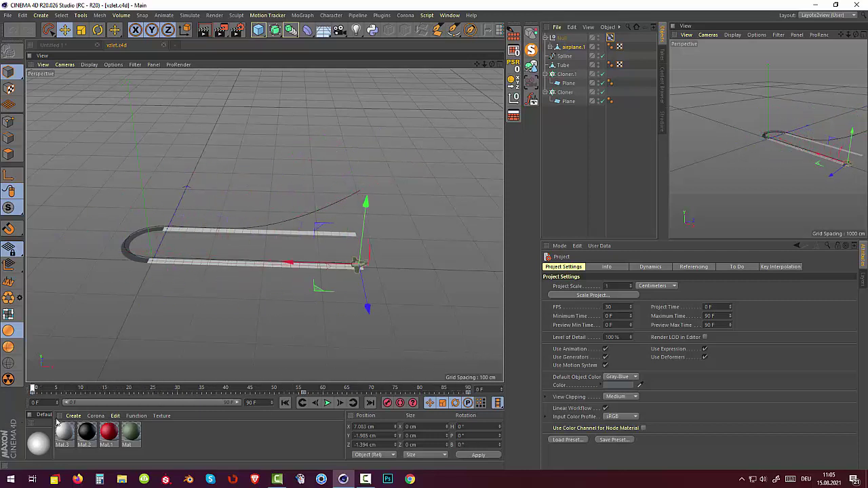
left_click(571, 47)
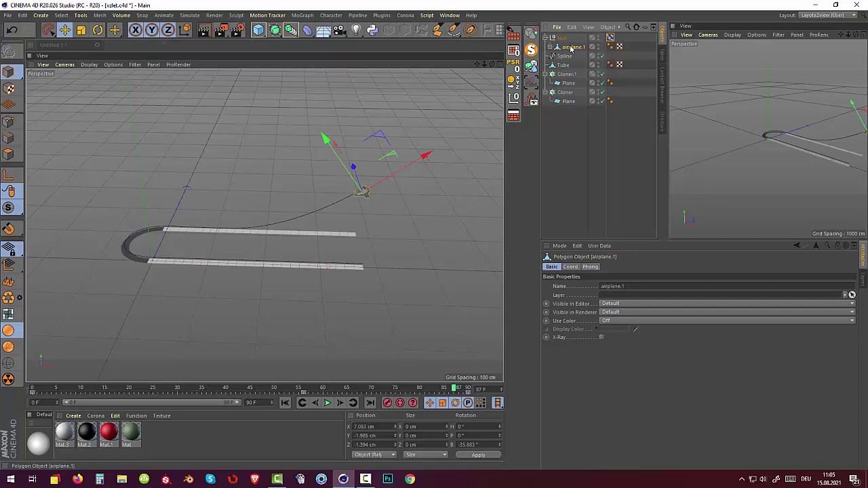
Paste airplane.1 into the Untitled 1 runway document
left_click(80, 46)
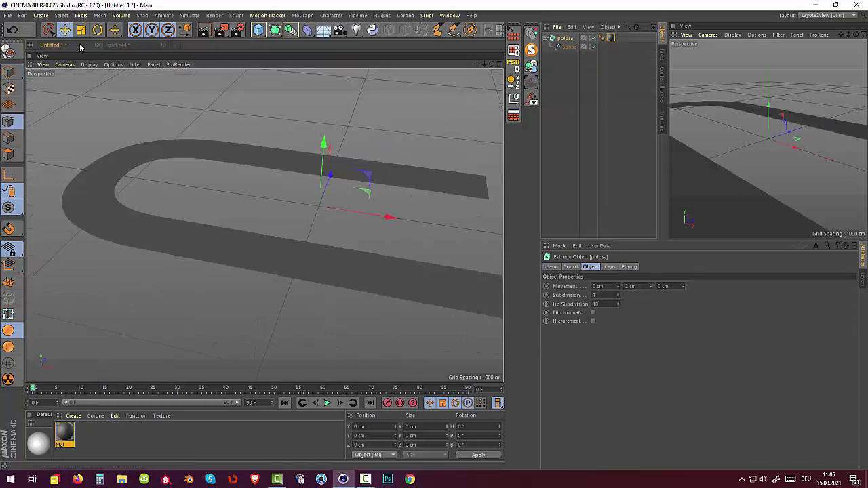
scroll(221, 181, "down", 3)
scroll(221, 182, "down", 1)
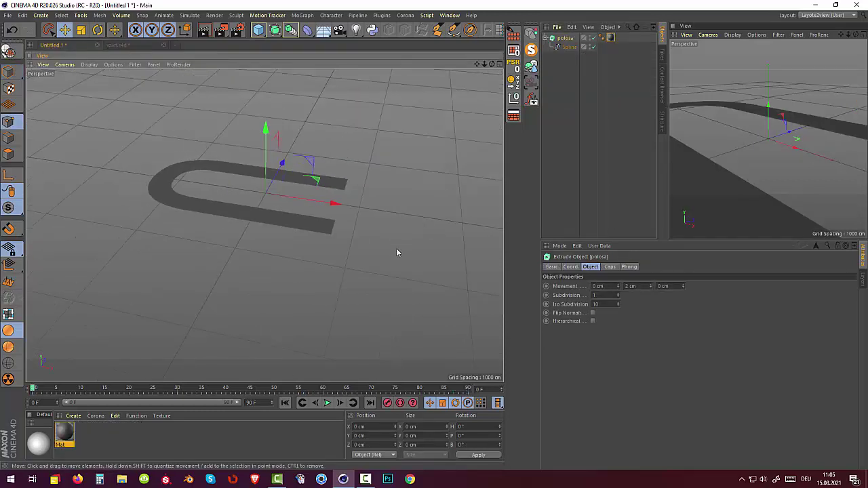
key("ctrl+v")
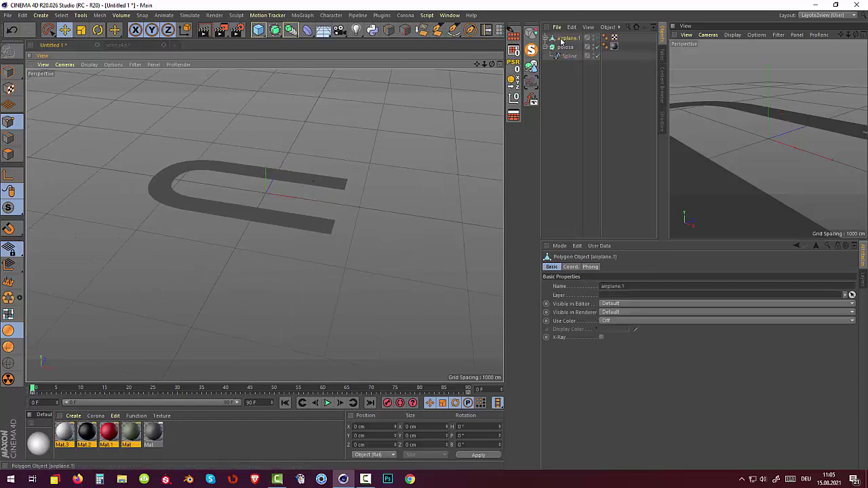
Expand airplane.1's hierarchy and delete its propeller group
scroll(354, 162, "down", 1)
scroll(354, 161, "up", 2)
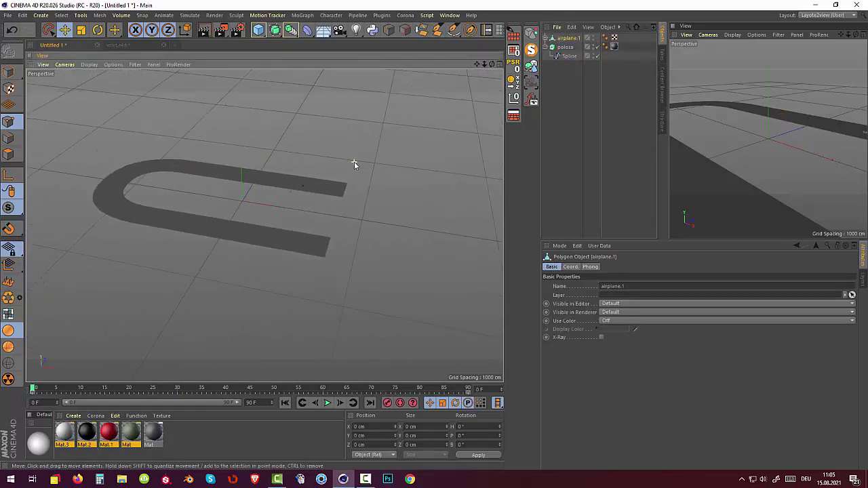
scroll(354, 162, "up", 2)
scroll(353, 159, "up", 2)
scroll(353, 164, "down", 1)
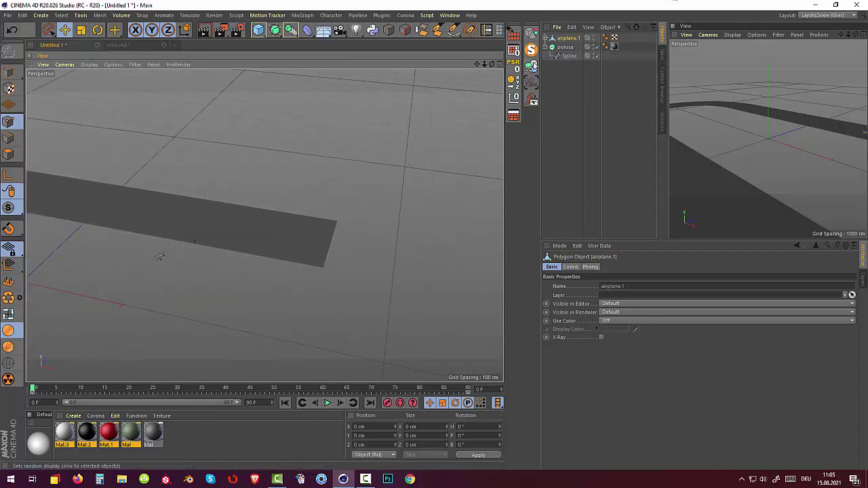
left_click(547, 38)
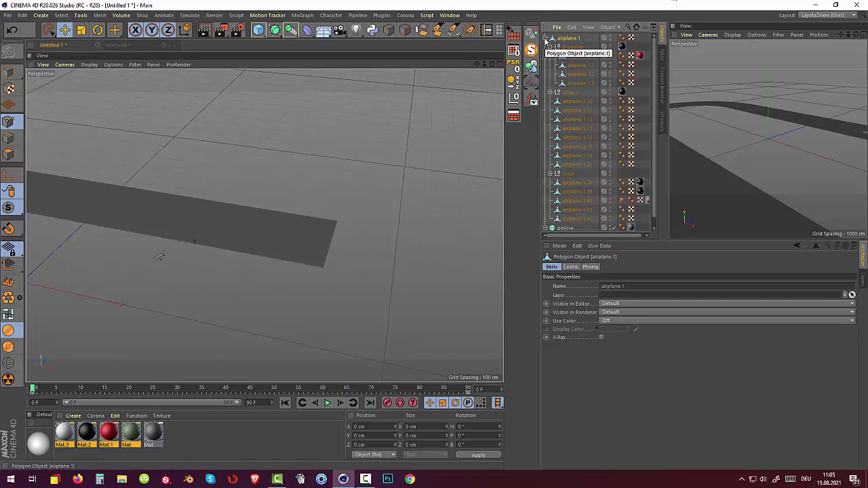
left_click(573, 48)
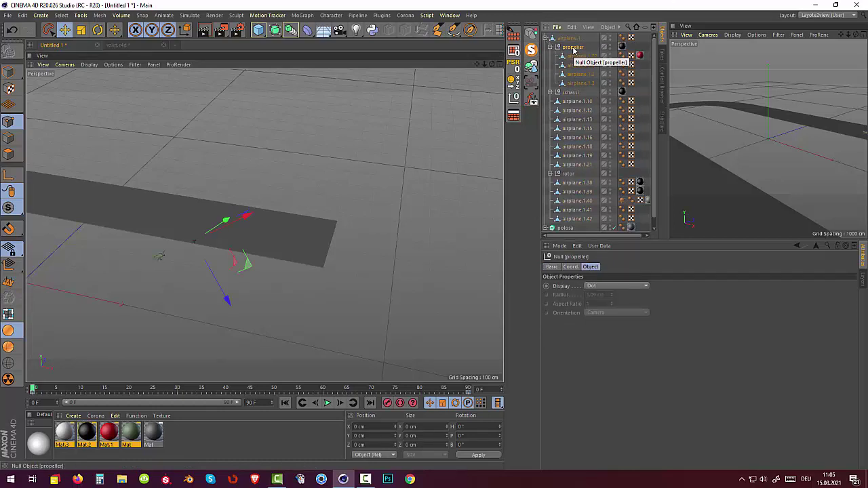
key("Delete")
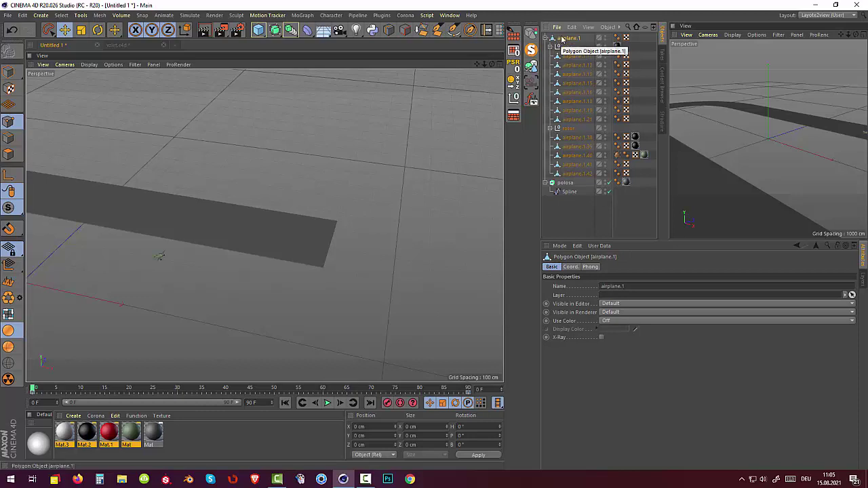
Set the airplane's heading and bank rotation to 0° and remove the bank rotation key
left_click(577, 268)
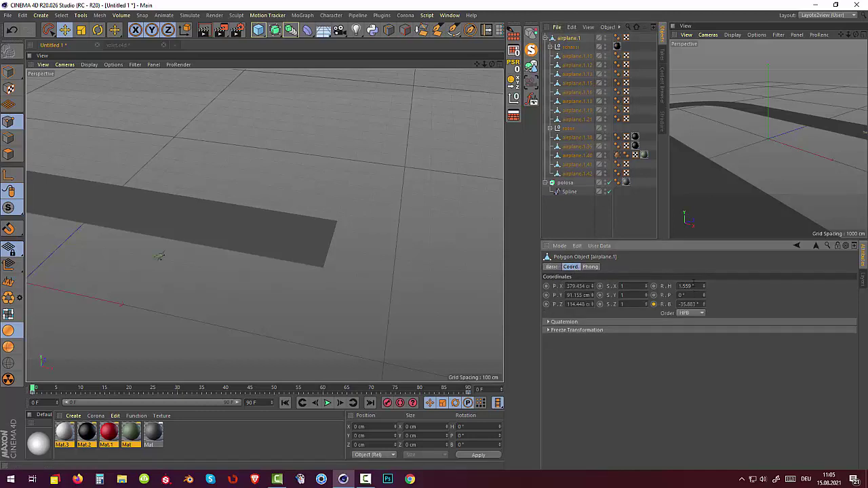
left_click_drag(694, 285, 672, 285)
key("BackSpace")
left_click(653, 304)
left_click_drag(698, 304, 678, 304)
key("BackSpace")
left_click(654, 304, "ctrl+shift")
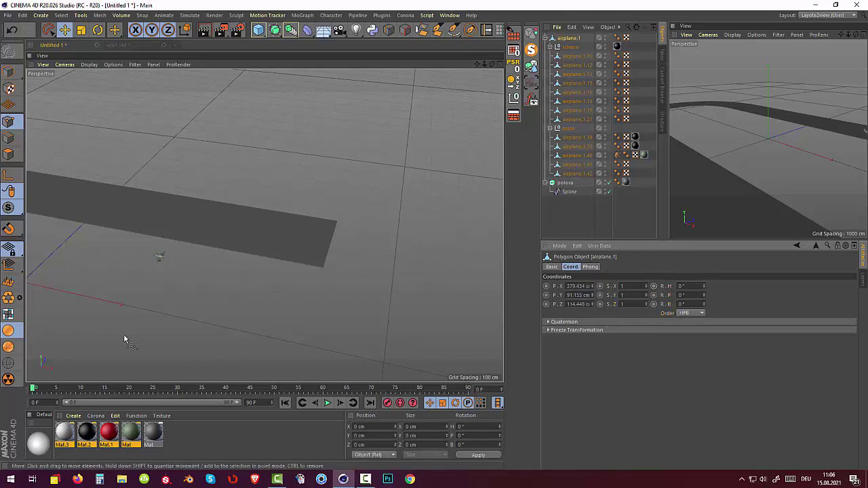
Reset the airplane's PSR so it sits at the scene origin
mouse_move(242, 296)
left_mouse_down("alt")
mouse_move(237, 273)
mouse_move(278, 268)
mouse_move(254, 288)
mouse_move(255, 278)
left_mouse_up("alt")
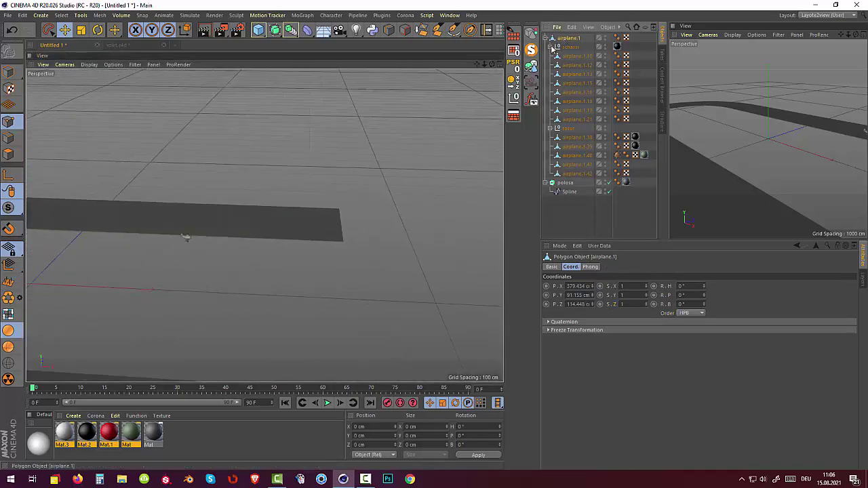
left_click(516, 68)
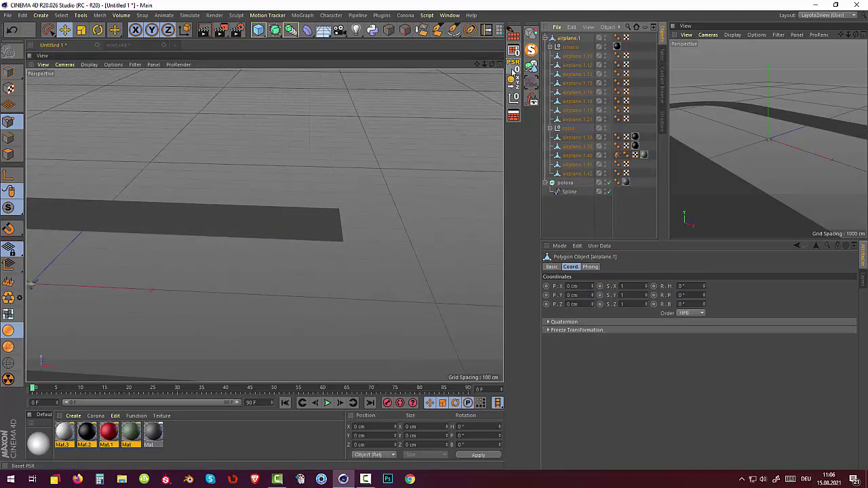
mouse_move(276, 208)
left_mouse_down("alt")
mouse_move(185, 241)
mouse_move(304, 243)
mouse_move(290, 263)
left_mouse_up("alt")
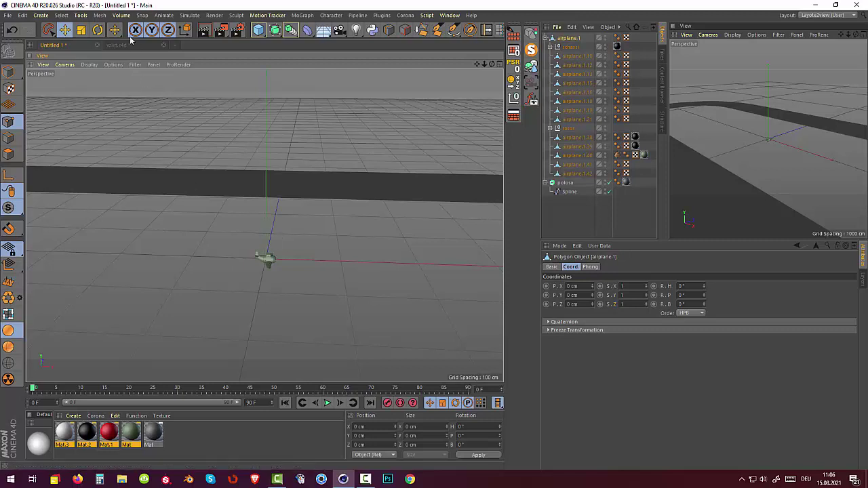
Scale airplane.1 up in Model mode, by about 272% and then about 230%
key("t")
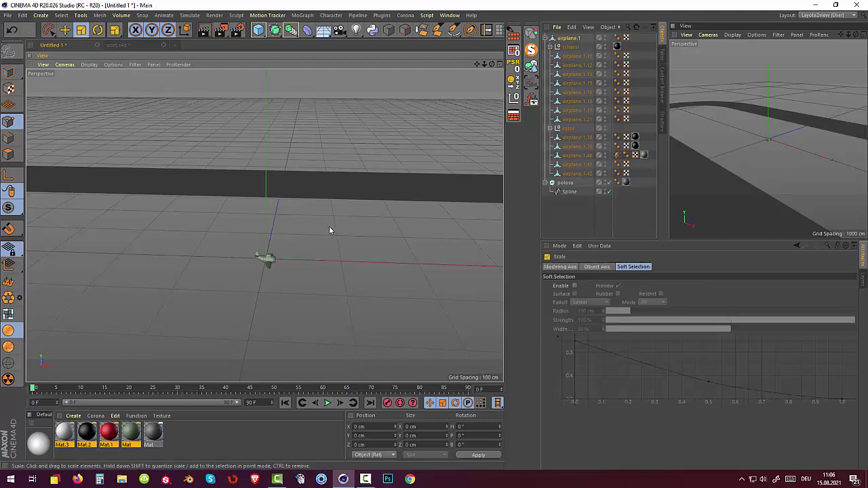
left_click(569, 39)
left_click(9, 72)
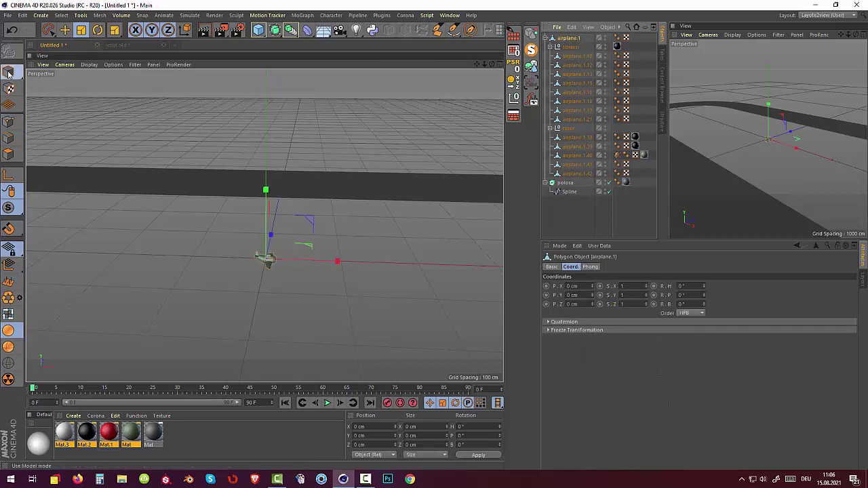
left_click_drag(385, 247, 448, 245)
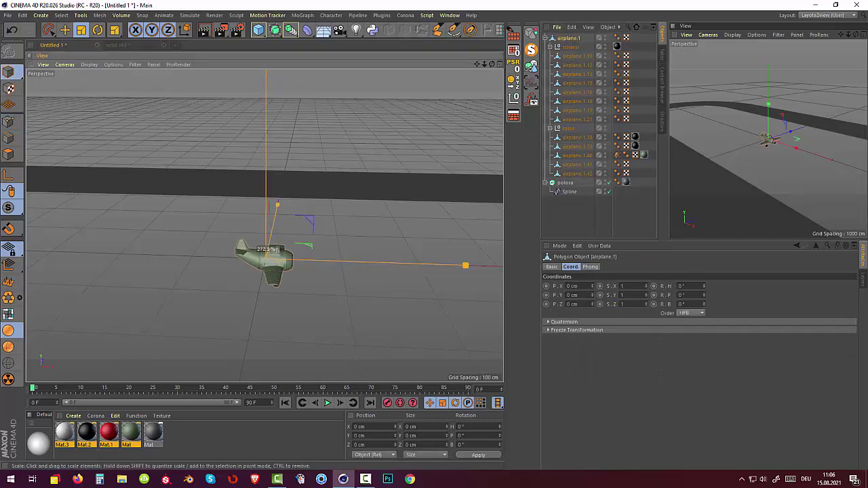
scroll(182, 278, "down", 3)
scroll(182, 278, "down", 3)
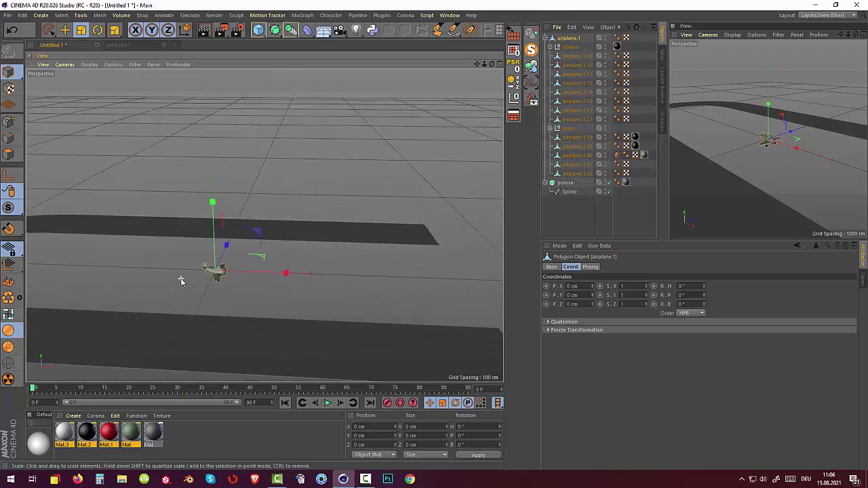
scroll(184, 285, "down", 3)
mouse_move(308, 280)
left_mouse_down()
mouse_move(474, 244)
mouse_move(271, 312)
left_mouse_up()
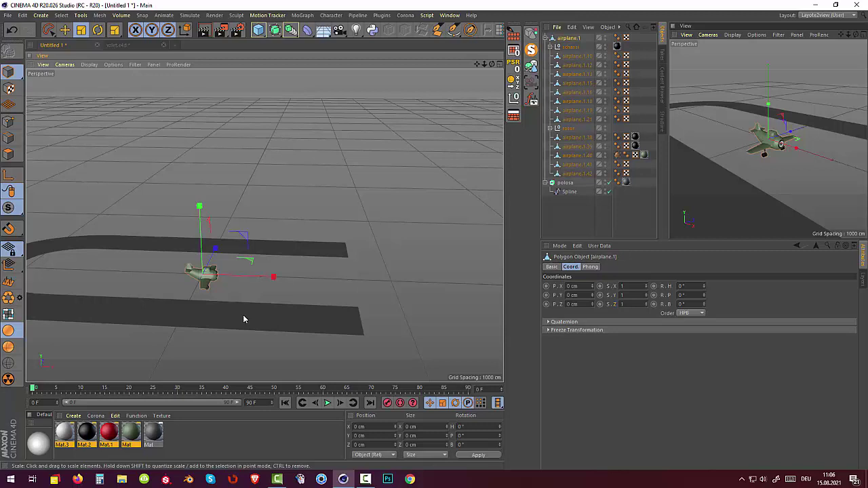
Shrink the airplane back to about 84% and deselect it
scroll(243, 315, "down", 3)
scroll(244, 316, "down", 2)
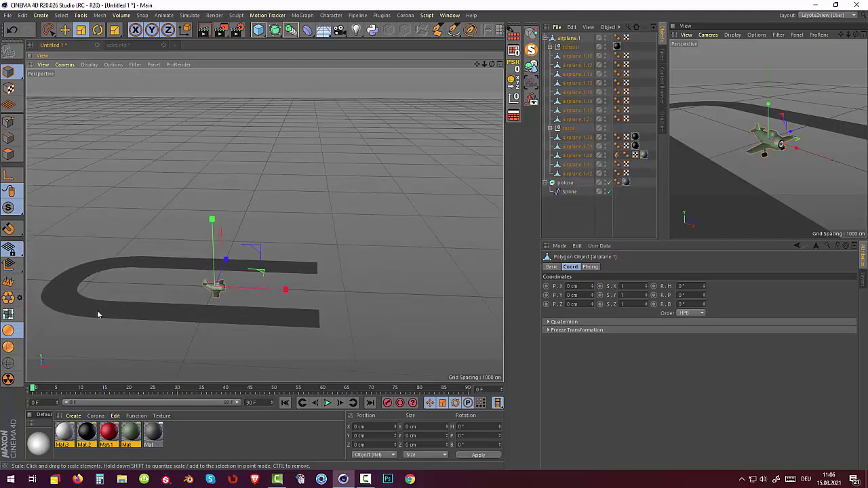
left_click_drag(379, 230, 325, 249)
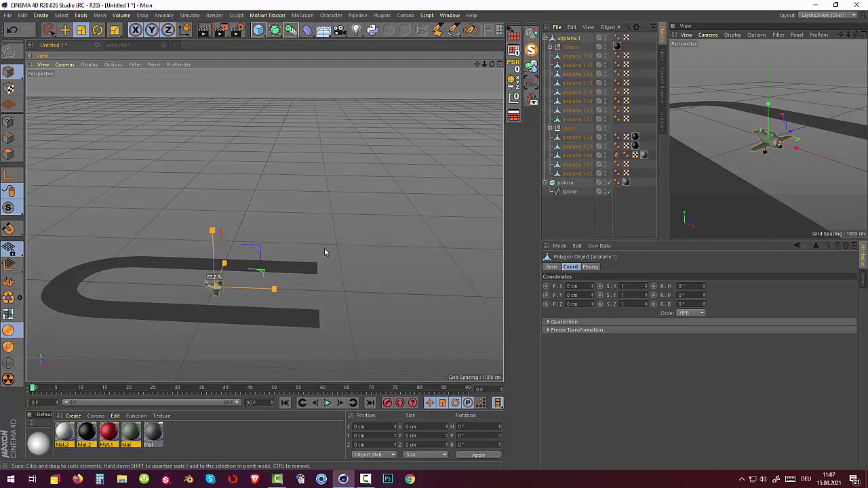
left_click_drag(325, 252, 317, 265)
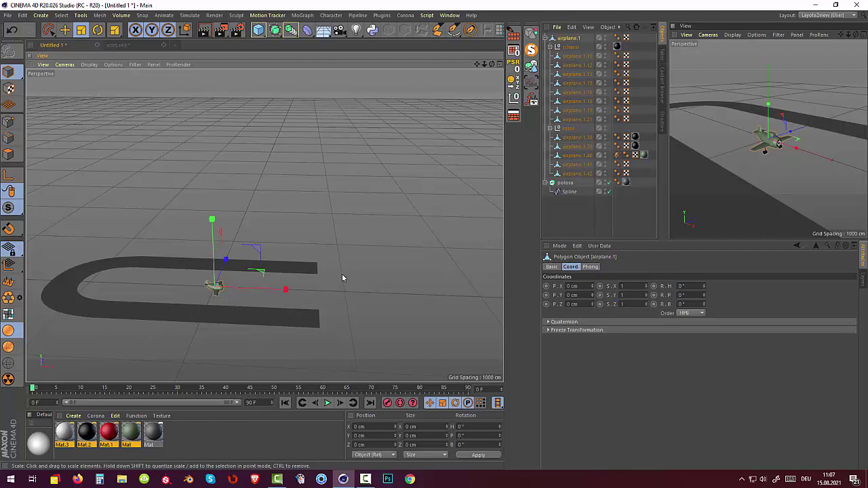
left_click(373, 311)
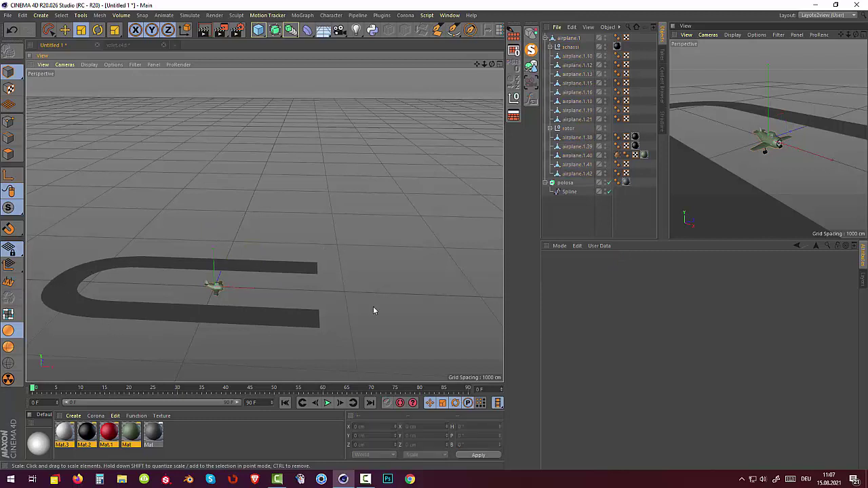
Maximize the Top view and zoom out
left_click(499, 64)
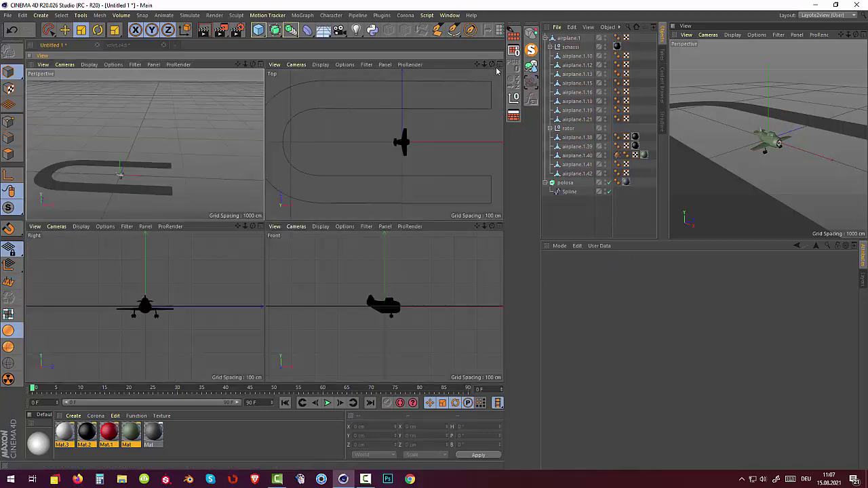
left_click(498, 63)
scroll(203, 252, "down", 3)
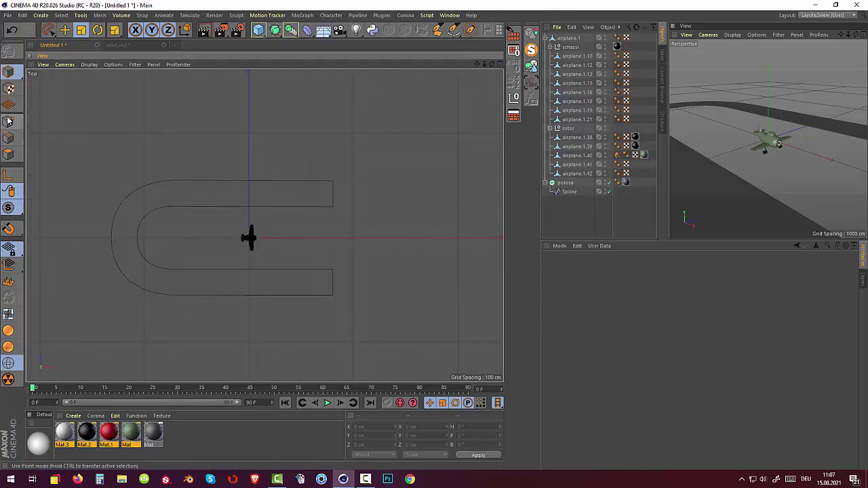
Draw a spline along the runway centre line, from the lower arm's end around to the upper arm's end
left_click(454, 29)
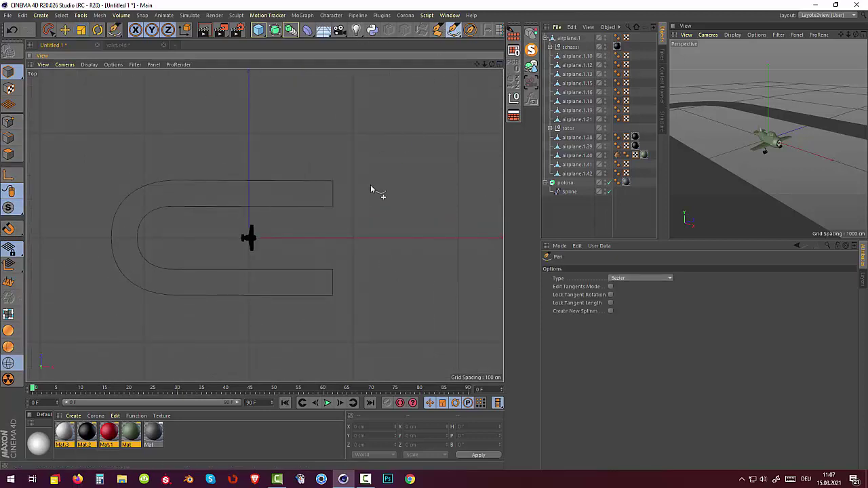
left_click(330, 282)
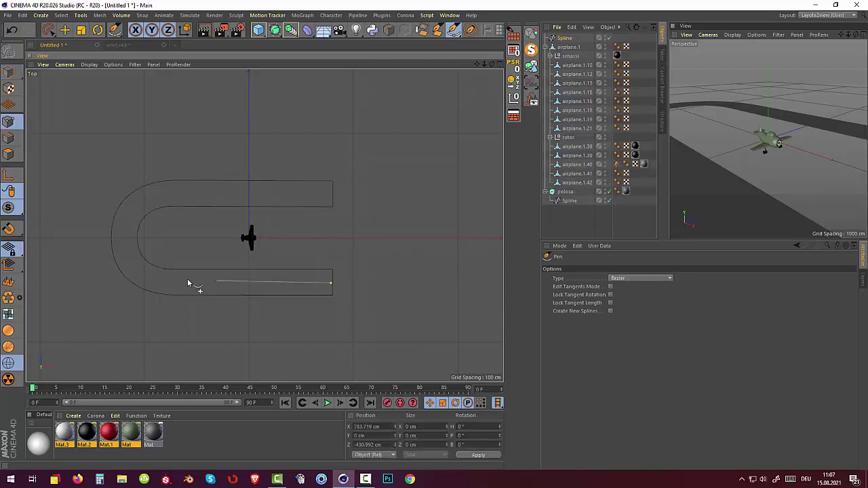
left_click(146, 283)
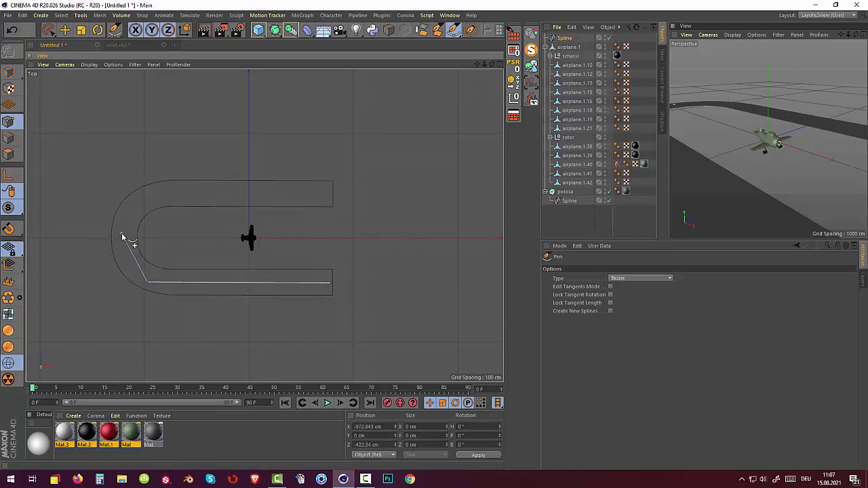
left_click_drag(122, 234, 120, 199)
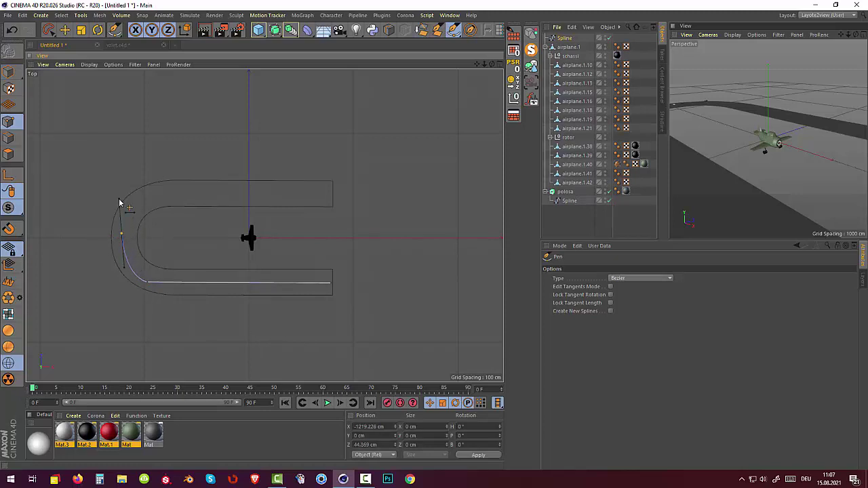
left_click(178, 192)
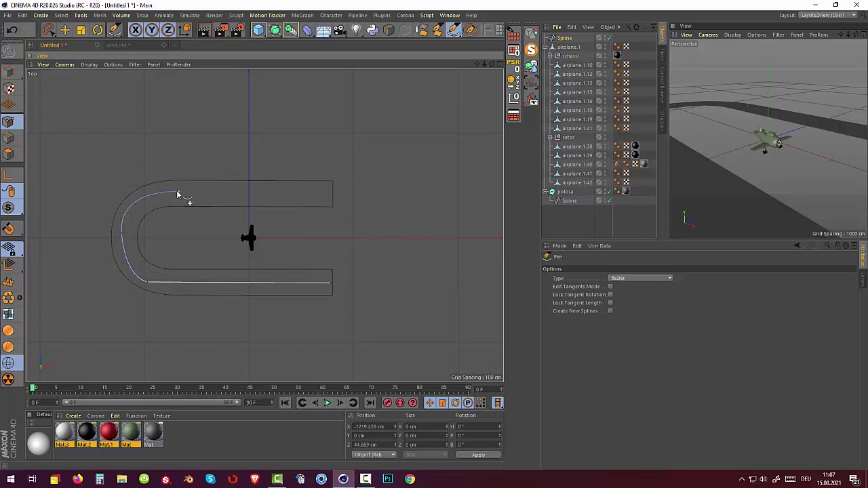
left_click(332, 194)
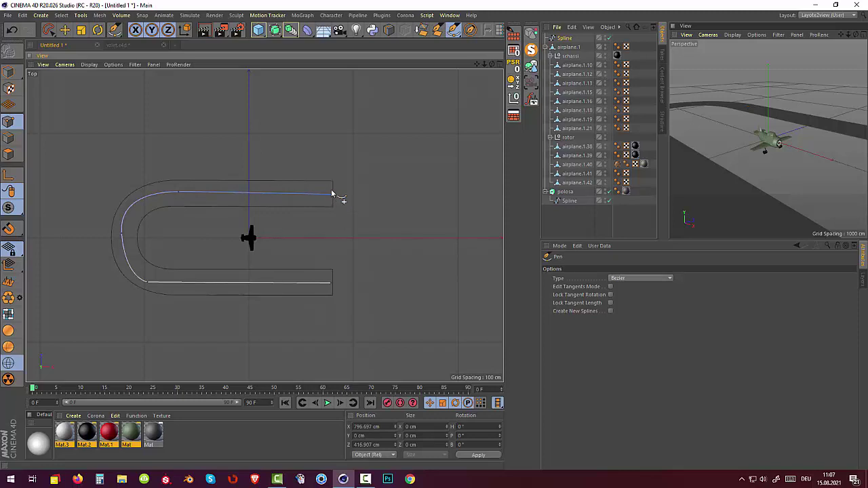
key("ctrl+z")
key("ctrl+z")
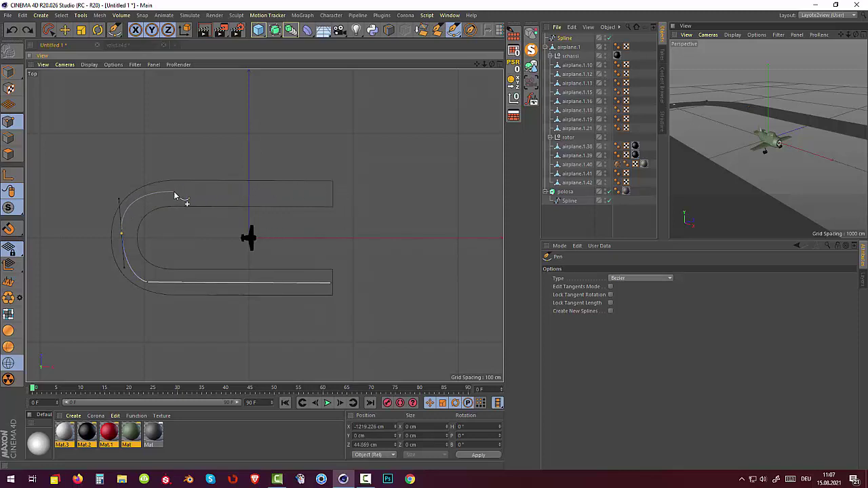
left_click(175, 195)
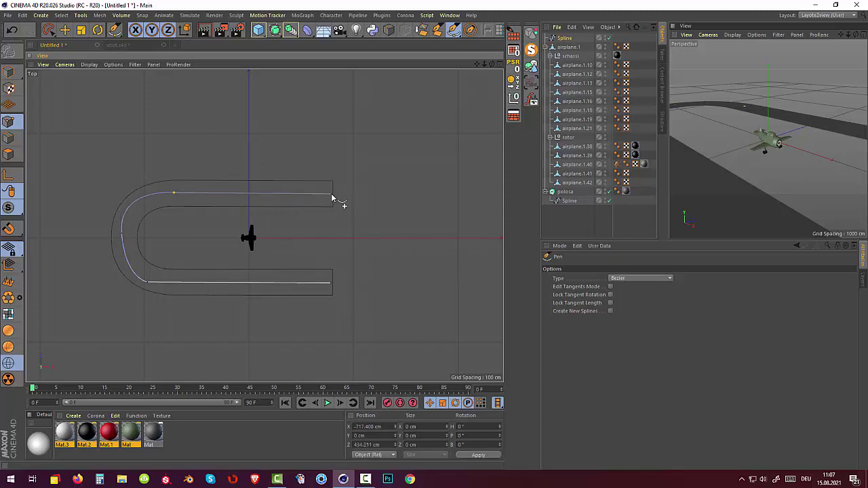
left_click(333, 196)
key("Escape")
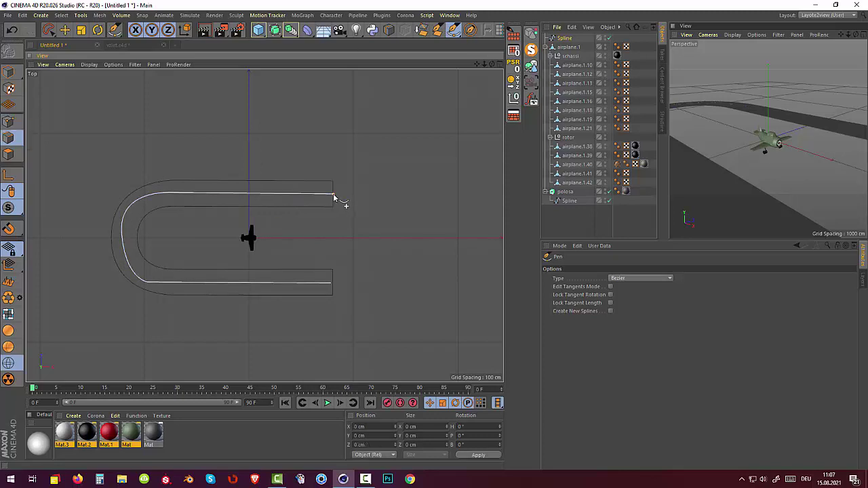
Reshape the left bend point's tangent in Points mode
left_click(8, 120)
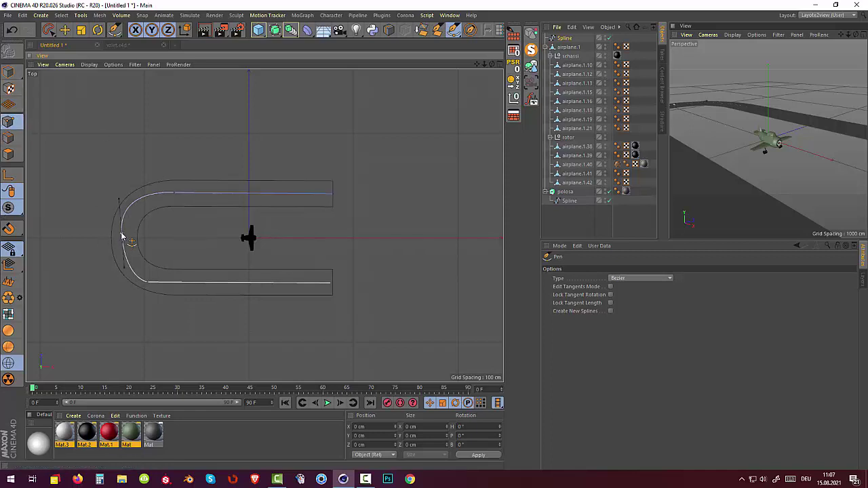
mouse_move(121, 233)
left_mouse_down()
mouse_move(120, 202)
mouse_move(131, 269)
mouse_move(147, 285)
left_mouse_up()
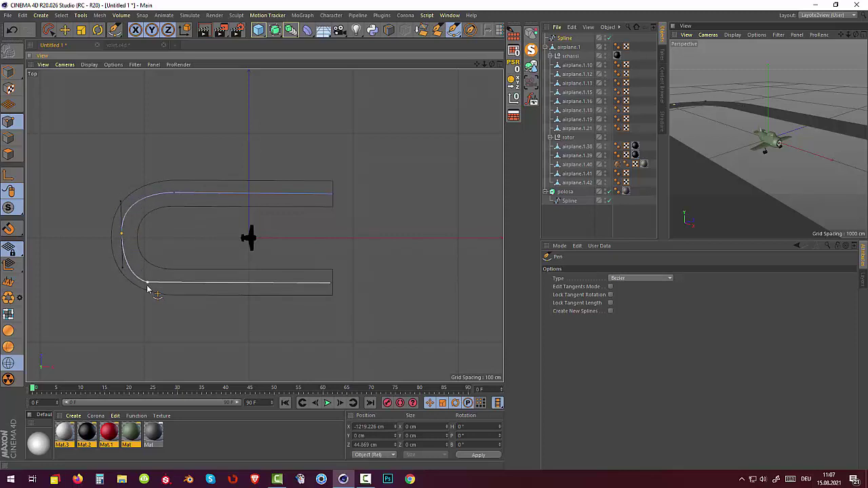
left_click(147, 286)
key("Escape")
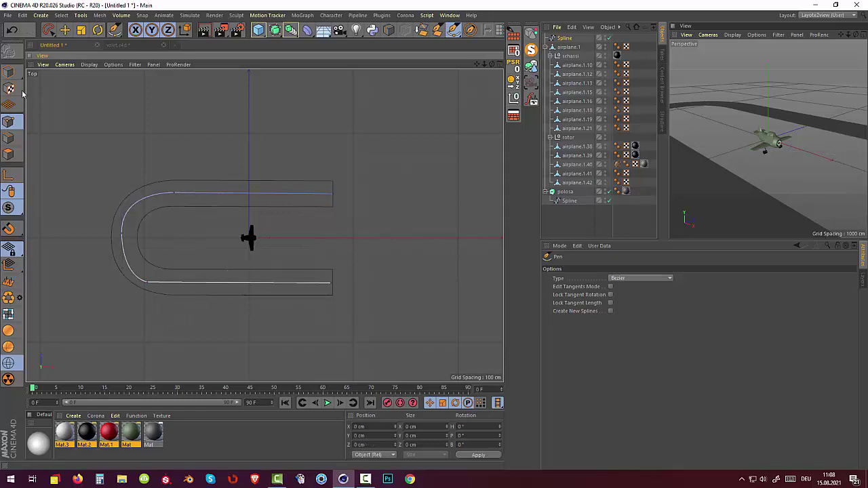
Nudge both bend-junction points along X and tilt the left bend point's tangent to smooth the curve
left_click(64, 29)
left_click(154, 283)
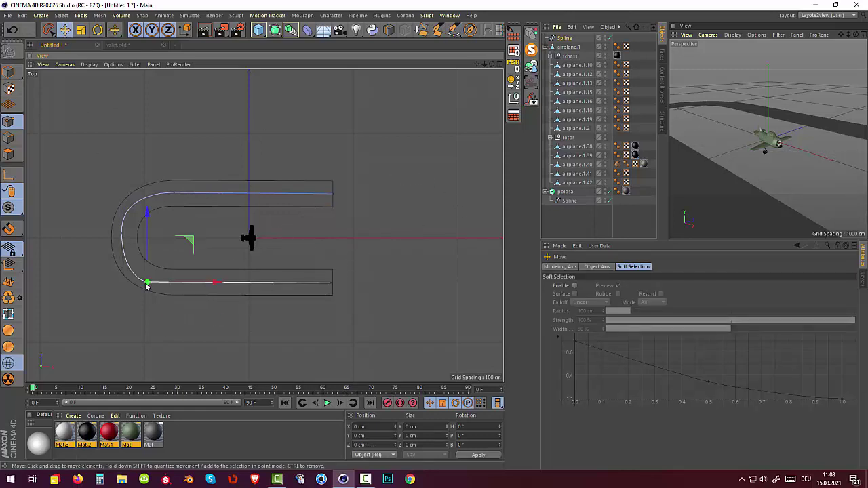
left_click_drag(226, 285, 228, 286)
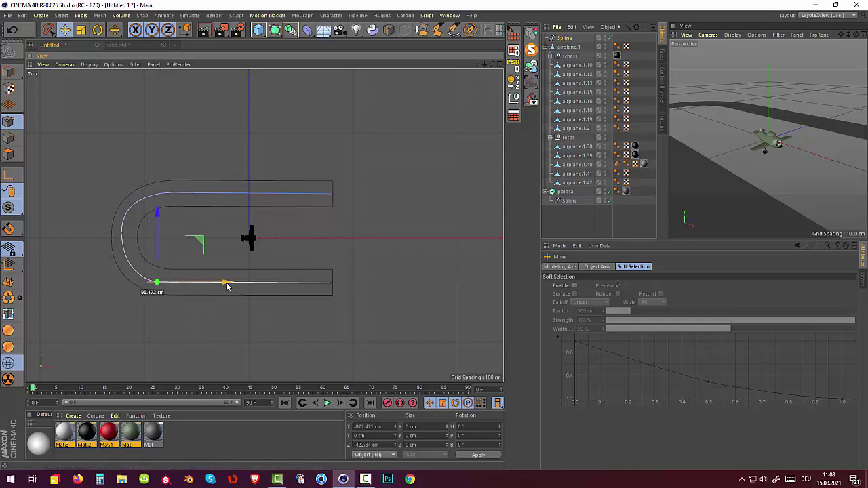
left_click(179, 194)
left_click_drag(242, 194, 247, 193)
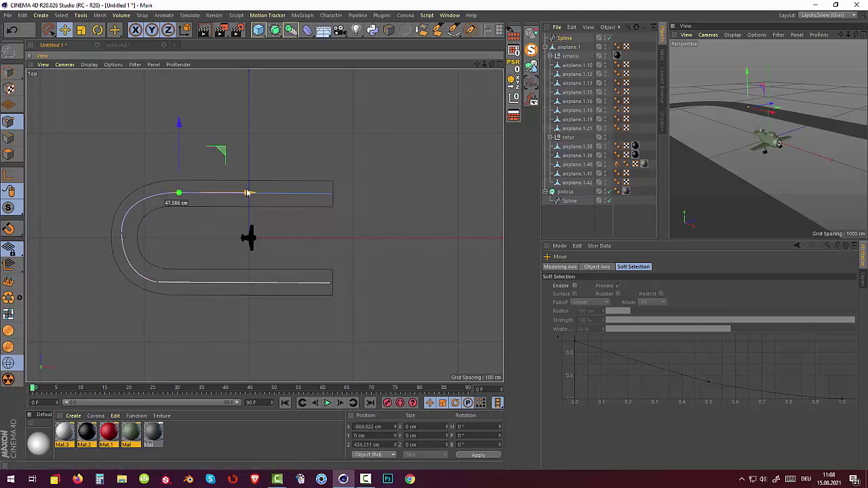
left_click(122, 235)
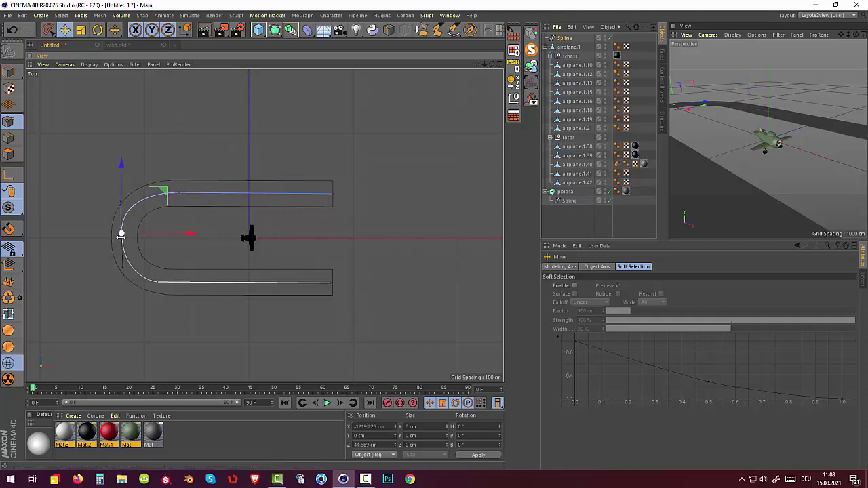
left_click_drag(127, 201, 125, 203)
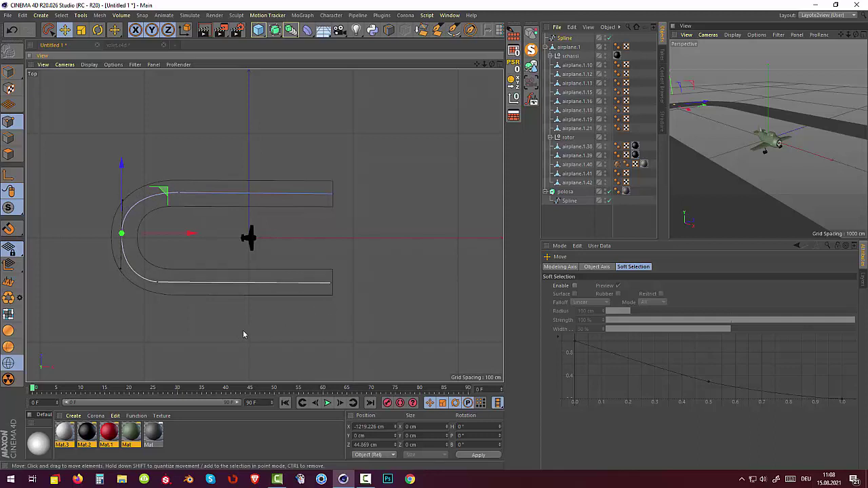
Set the Spline's Intermediate Points to Uniform with Number 8, then show the four-view layout
left_click(563, 39)
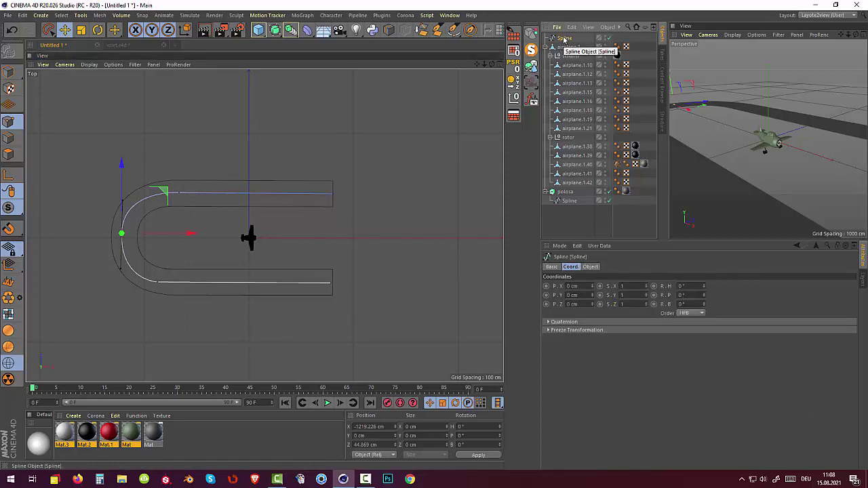
left_click(551, 266)
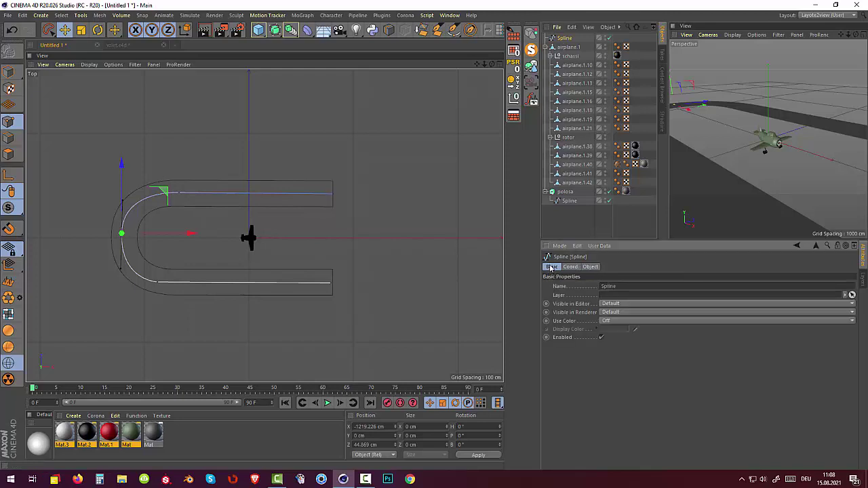
left_click(591, 267)
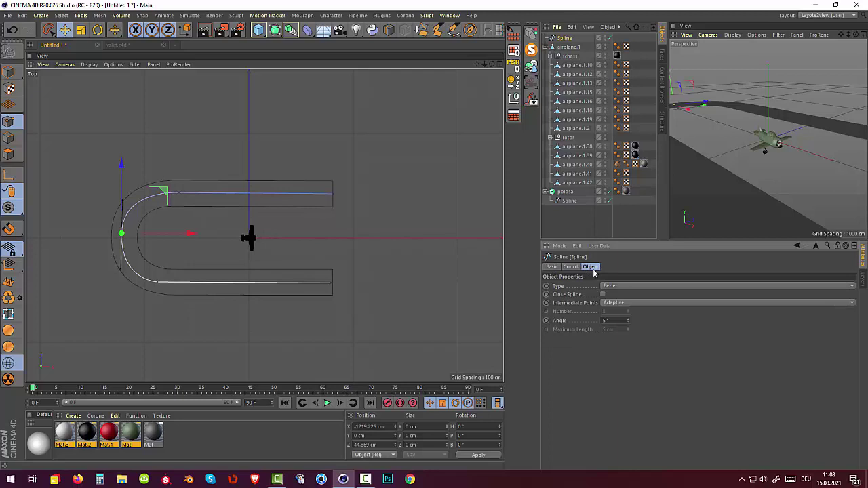
left_click(613, 303)
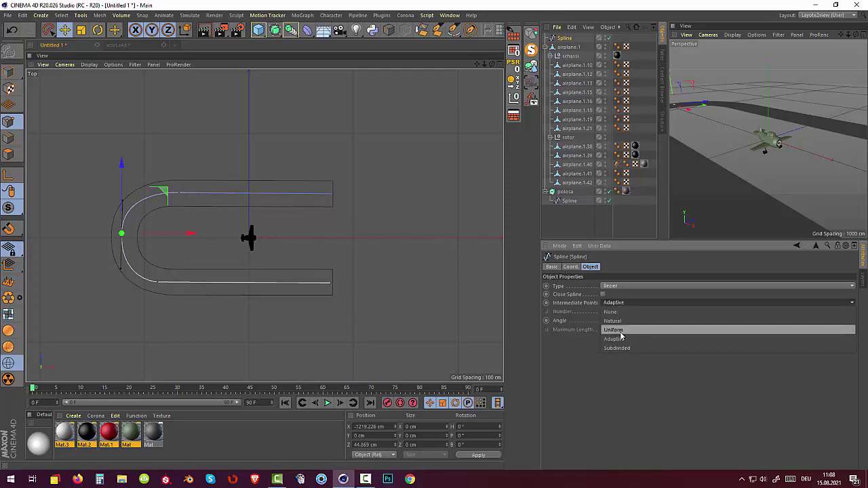
left_click(619, 331)
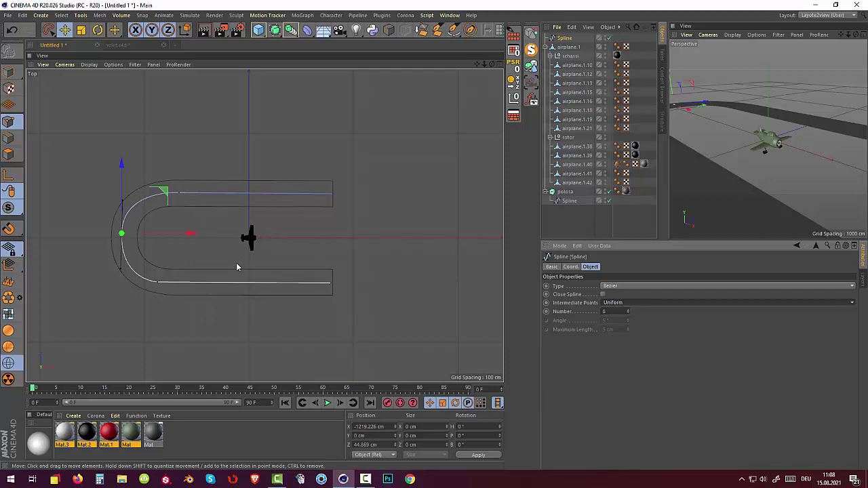
left_click(500, 65)
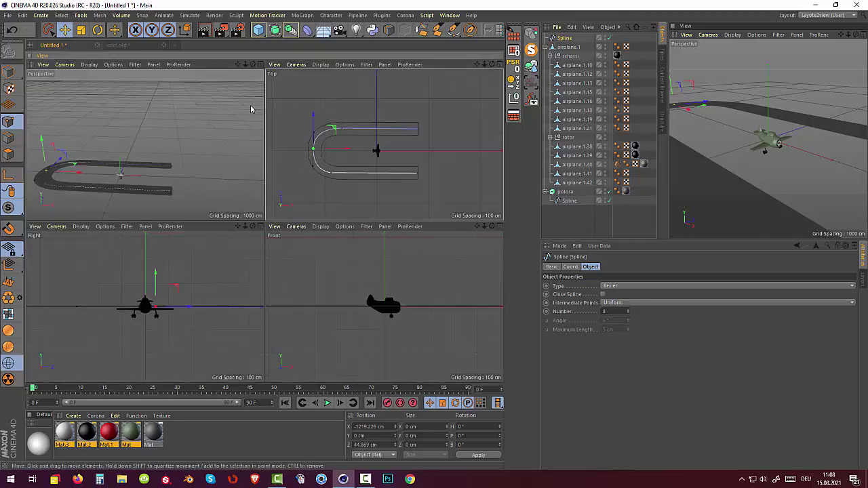
Raise the whole flight-path spline to about 50 cm above the runway, then collapse airplane.1
left_click(260, 65)
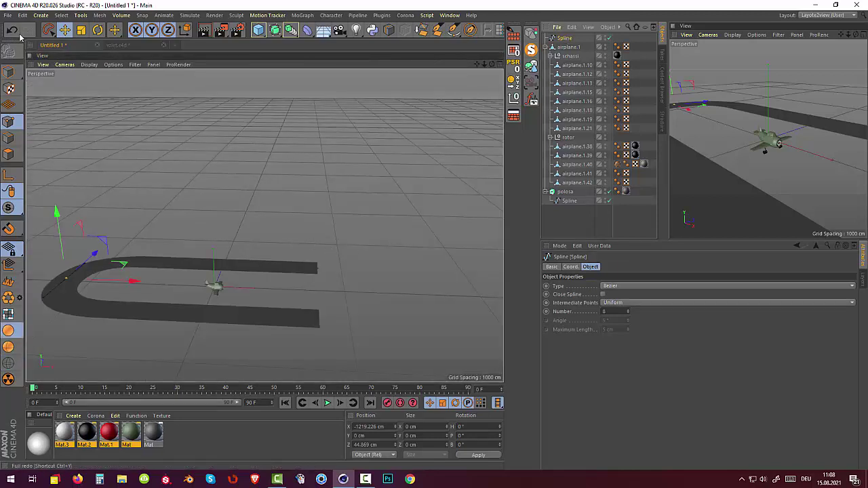
left_click(8, 72)
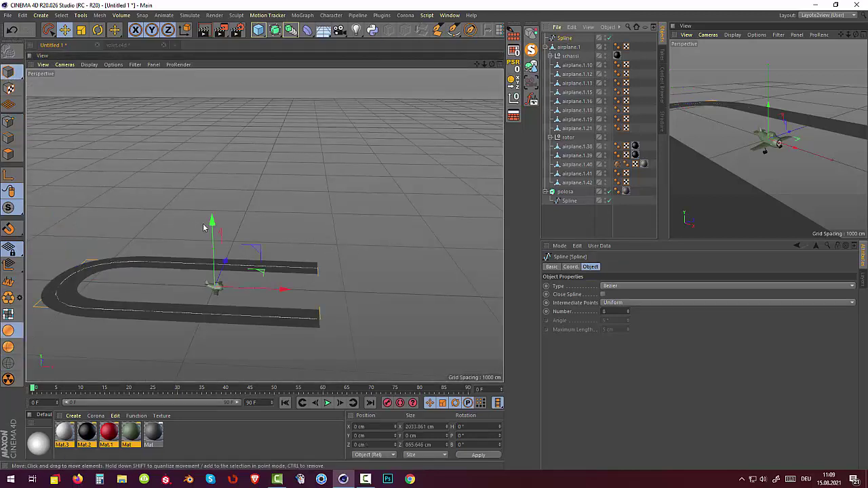
left_click_drag(212, 224, 211, 213)
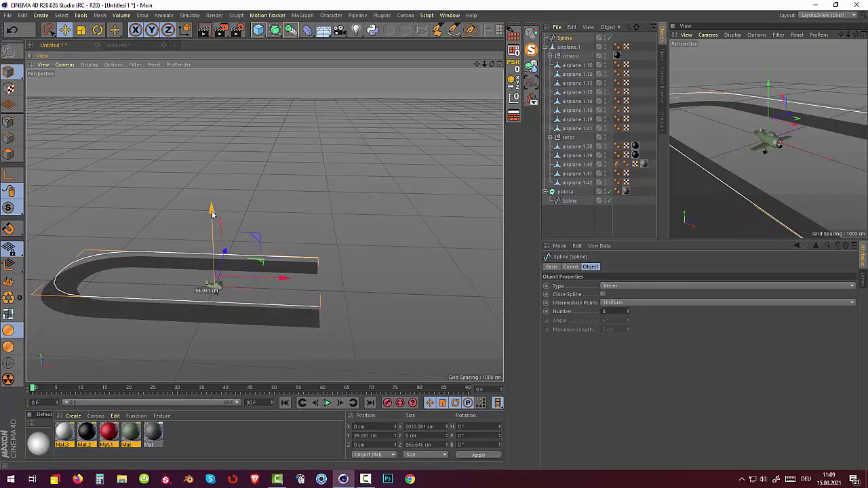
left_click_drag(211, 214, 211, 215)
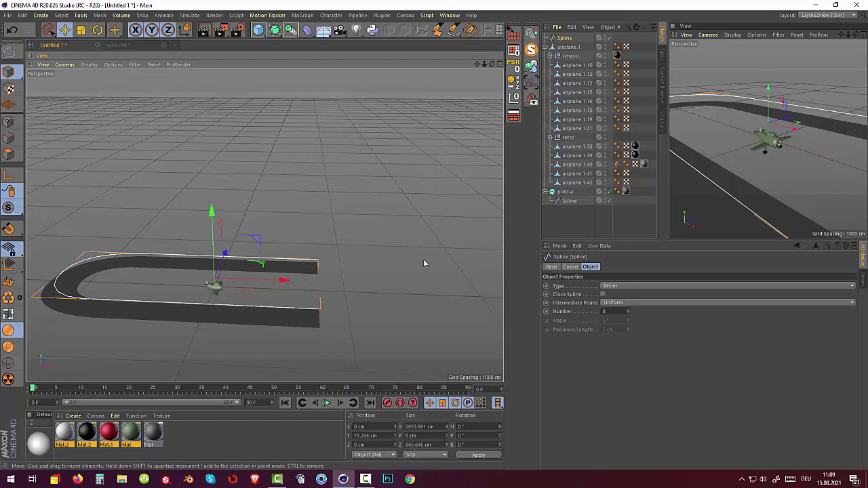
mouse_move(424, 262)
left_mouse_down("alt")
mouse_move(419, 235)
mouse_move(425, 241)
left_mouse_up("alt")
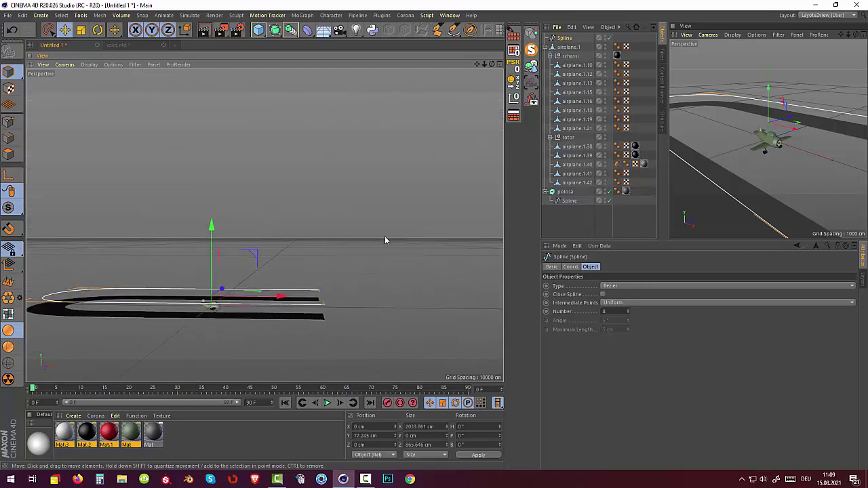
left_click_drag(210, 226, 211, 233)
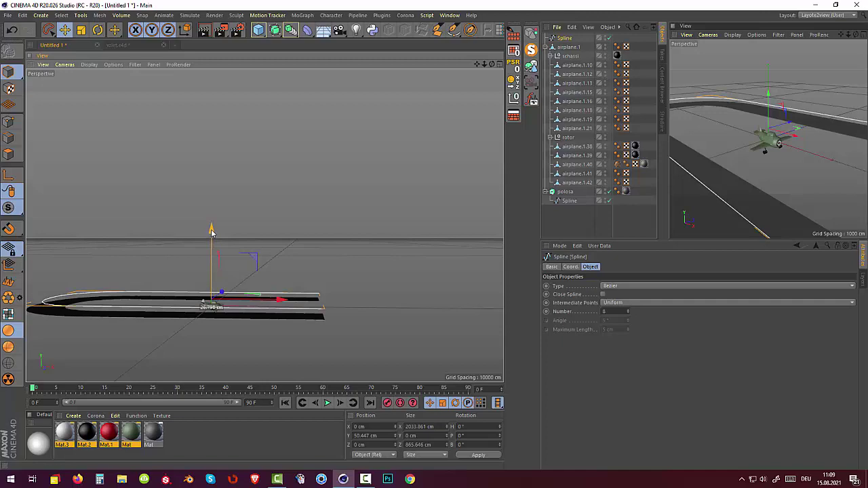
left_click_drag(352, 250, 342, 304, "alt")
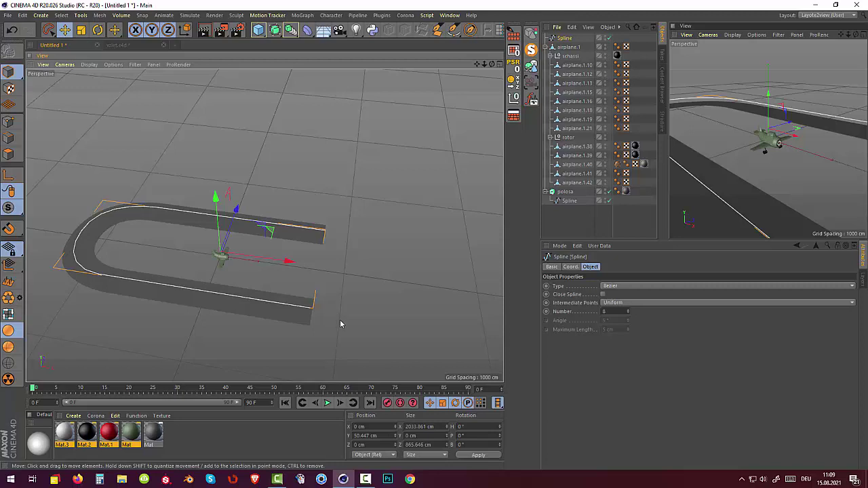
left_click(546, 47)
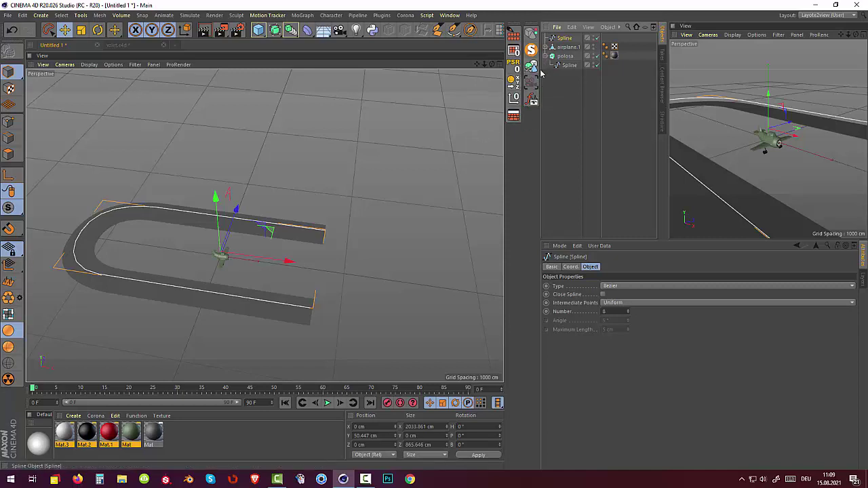
Add a Null displayed as a sphere with a 57 cm radius
left_click(514, 100)
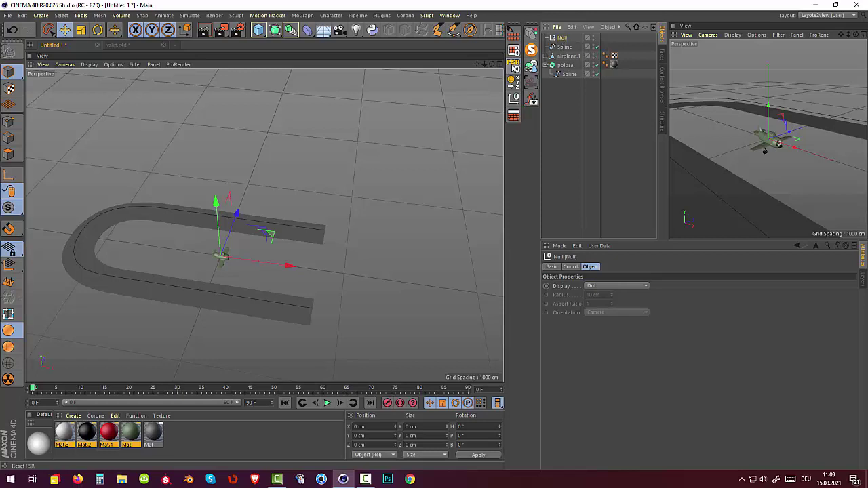
left_click(645, 288)
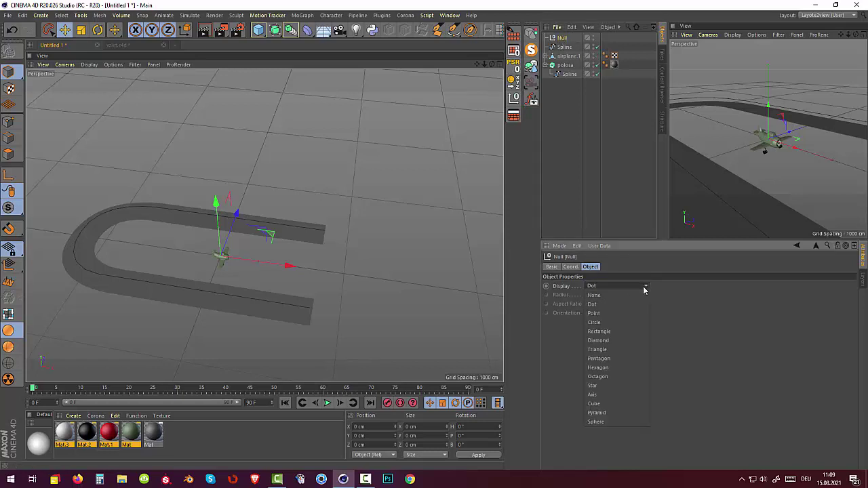
left_click(592, 422)
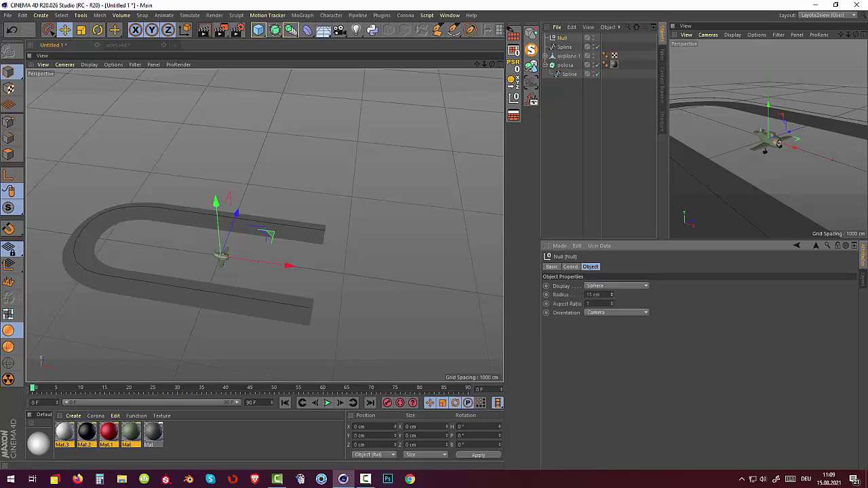
left_click_drag(612, 295, 612, 271)
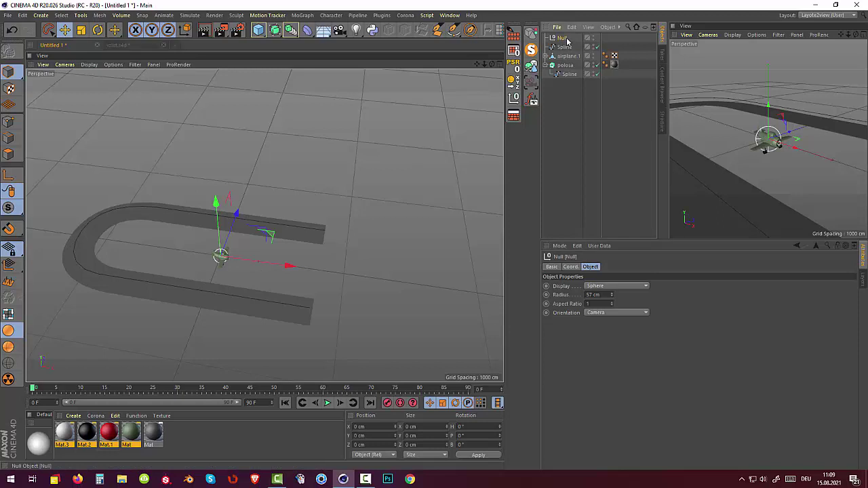
Compare the Null's and airplane.1's Coord. values, both at the origin
left_click(571, 267)
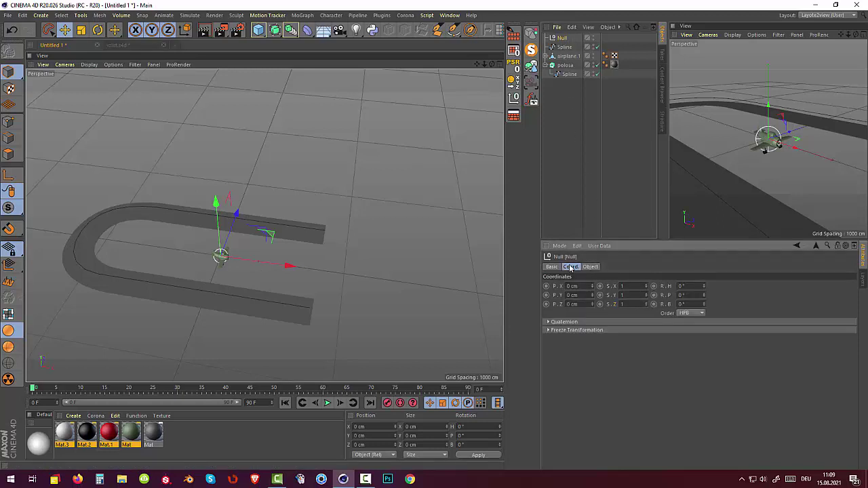
left_click(562, 57)
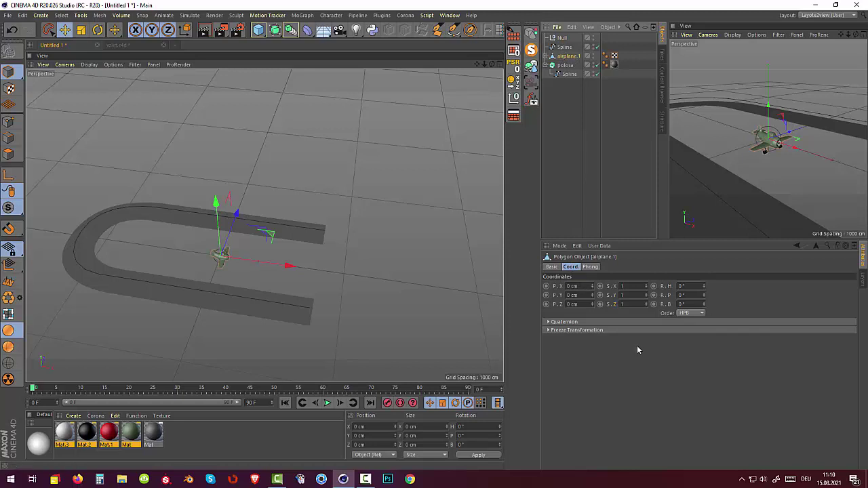
left_click(560, 38)
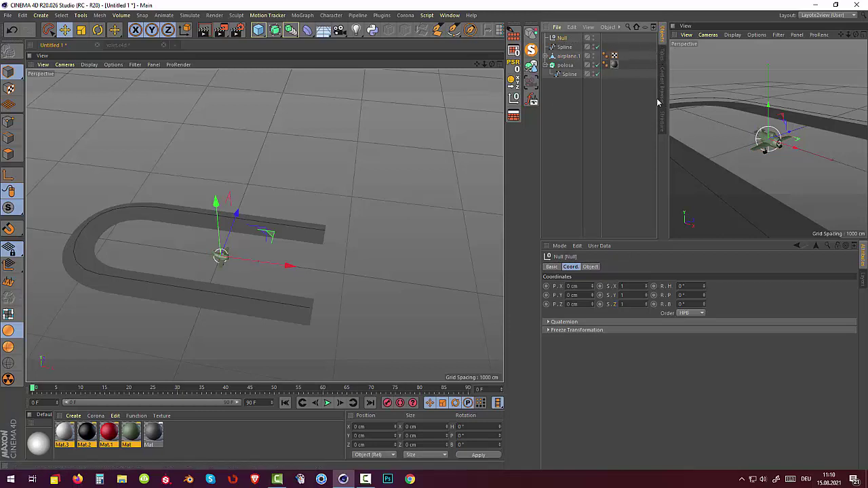
left_click_drag(667, 188, 693, 181)
left_click(630, 27)
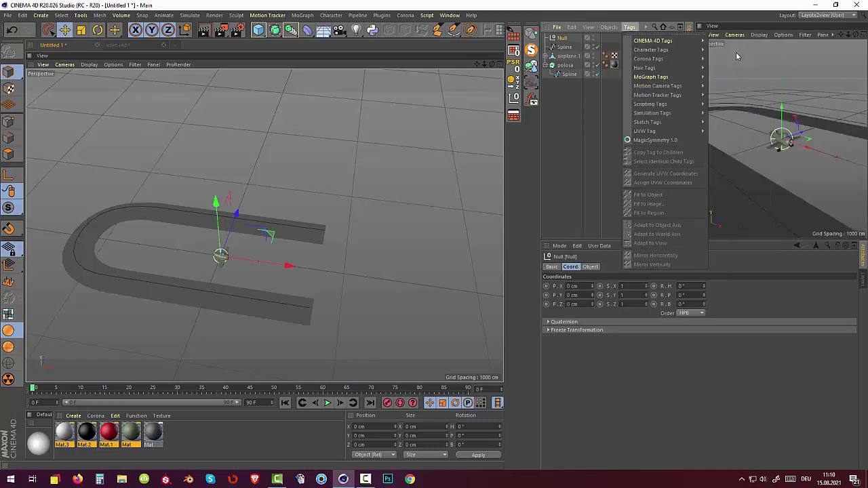
mouse_move(653, 41)
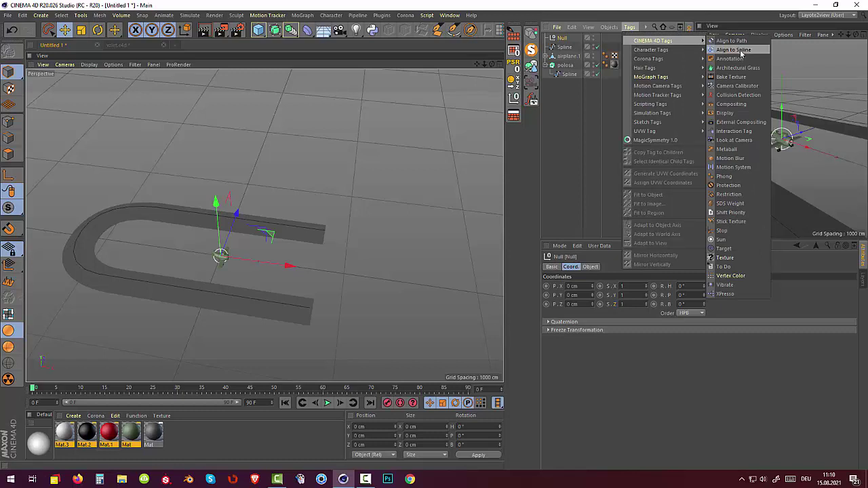
Add Align to Spline to the Null, set Spline as its Spline Path, and parent airplane.1 under Null
left_click(742, 52)
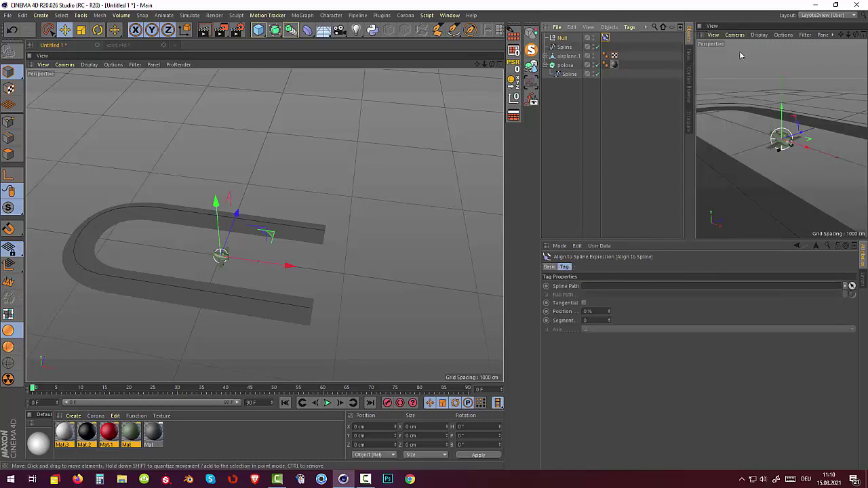
left_click(601, 145)
left_click(605, 38)
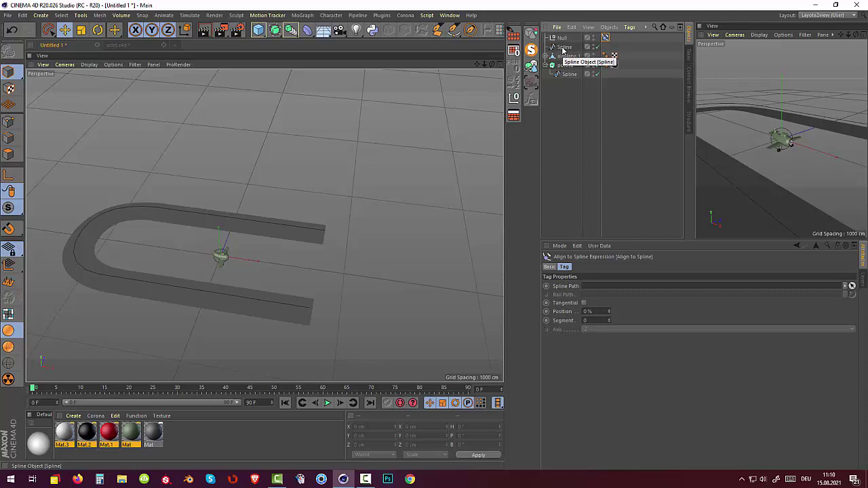
left_click_drag(562, 47, 597, 288)
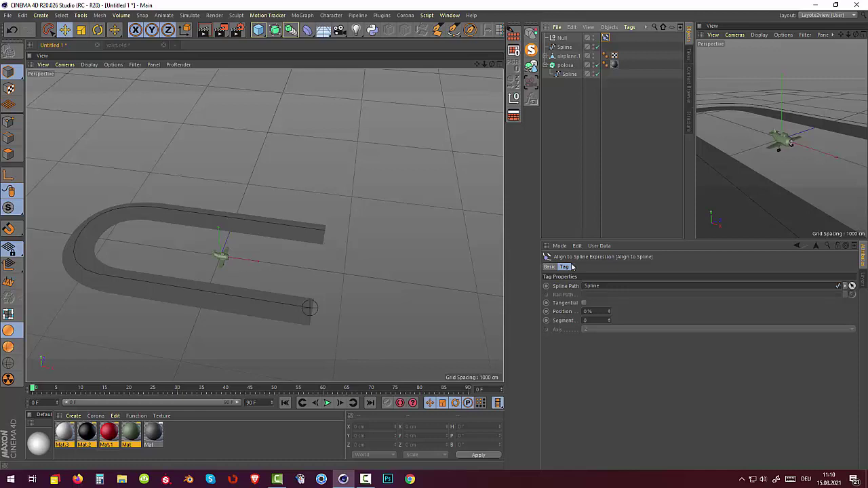
left_click_drag(563, 59, 562, 41)
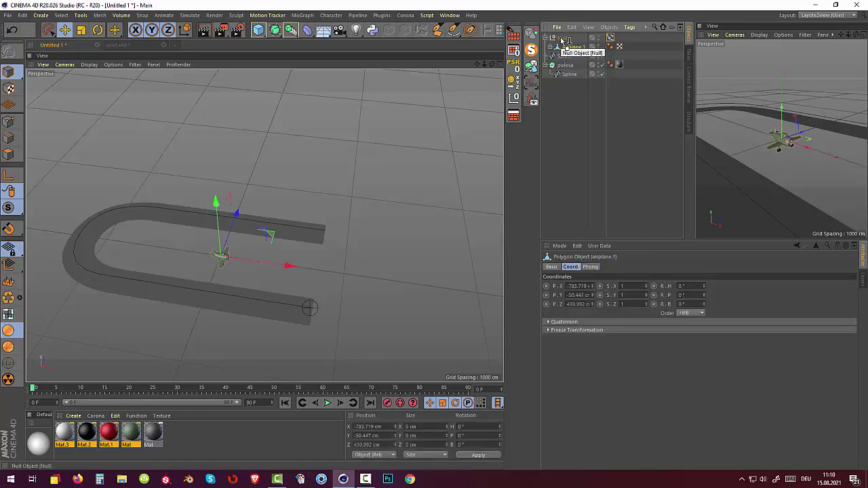
Delete the Null's Align to Spline tag and reset the Null's position to the origin
left_click(561, 38)
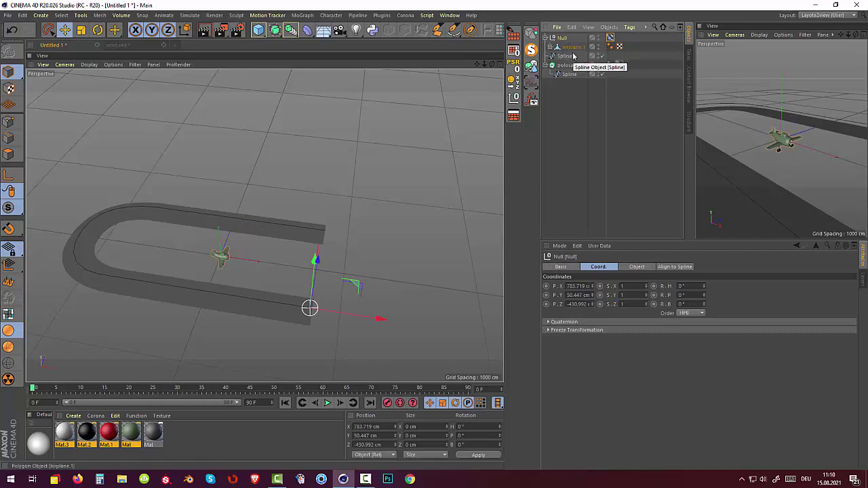
left_click(610, 38)
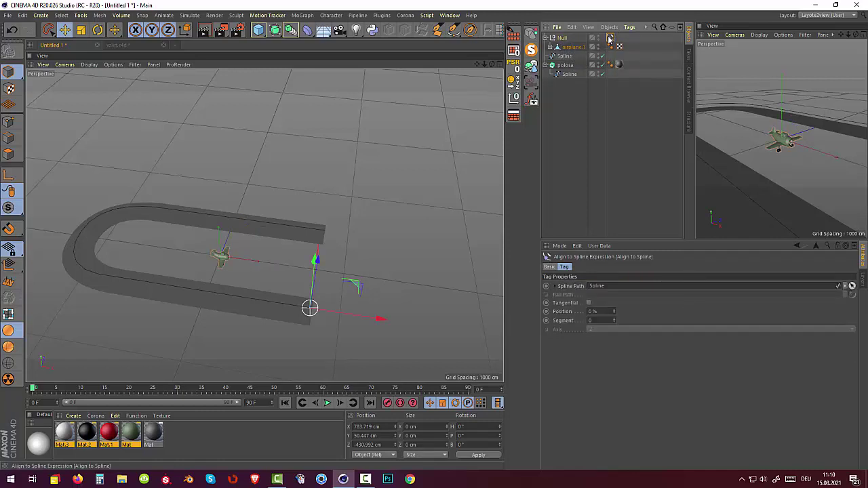
key("Delete")
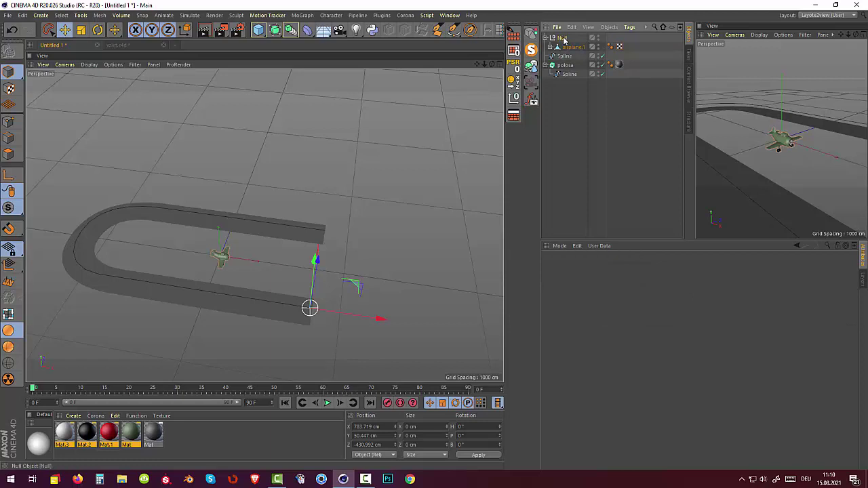
left_click(565, 46)
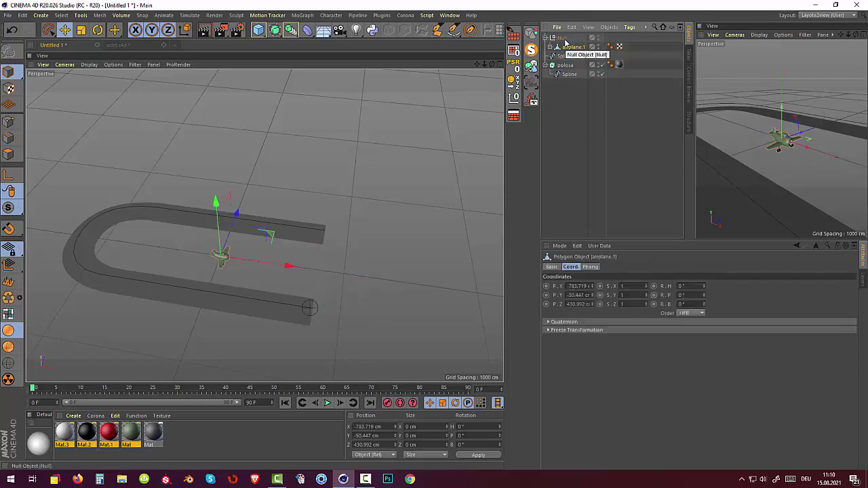
left_click(564, 38)
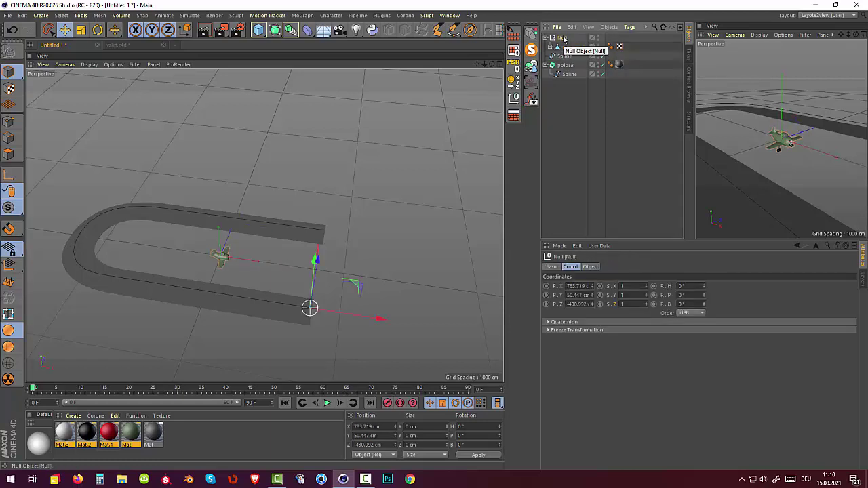
left_click(519, 67)
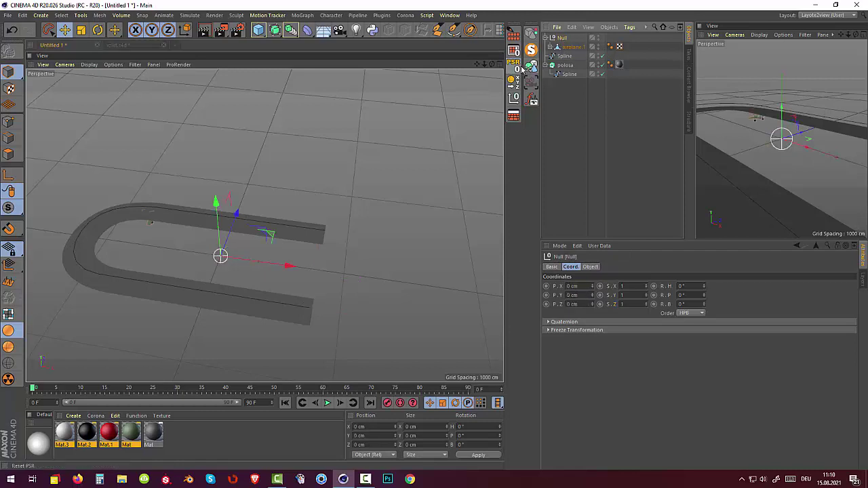
Undo three steps and parent airplane.1 under the Null at 0 cm
left_click(569, 47)
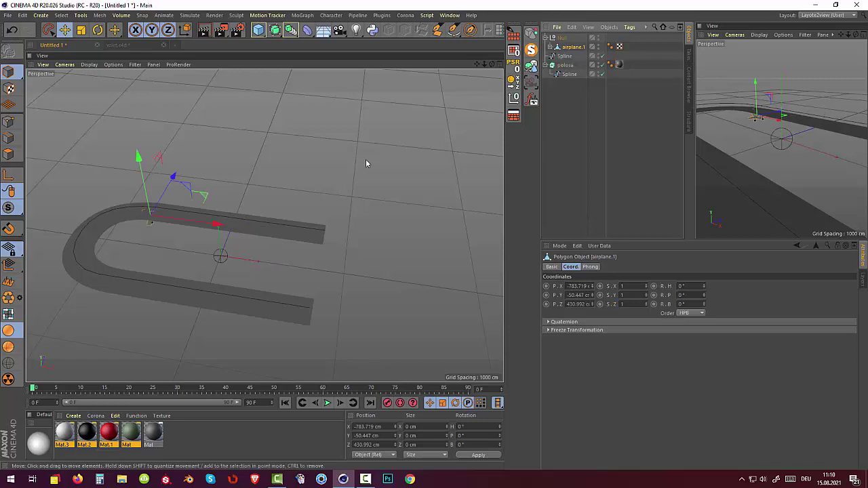
key("ctrl+z")
key("ctrl+z")
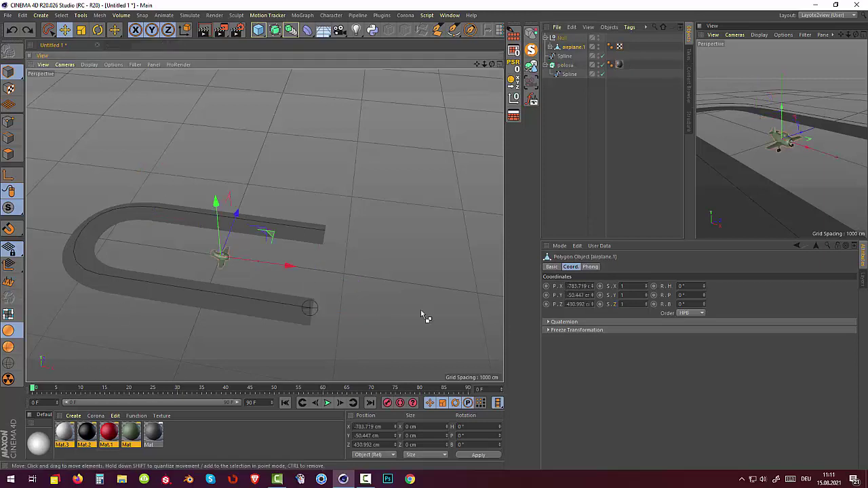
key("ctrl+z")
key("ctrl+z")
key("ctrl+z")
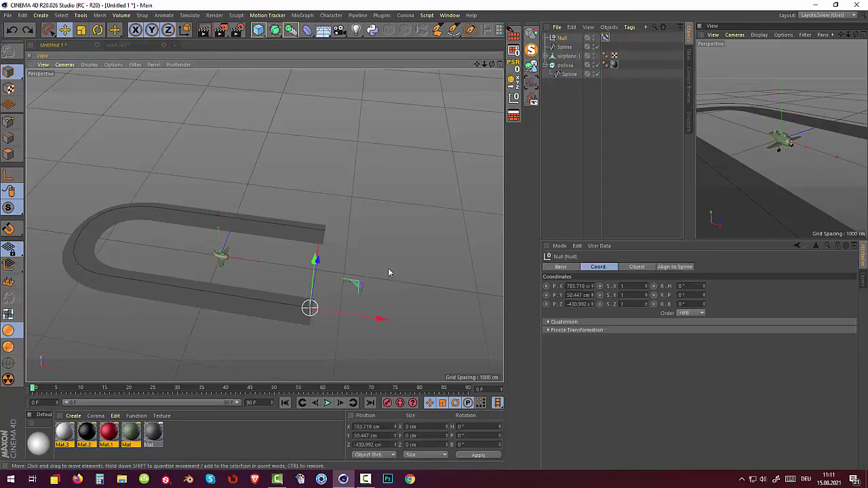
key("ctrl+z")
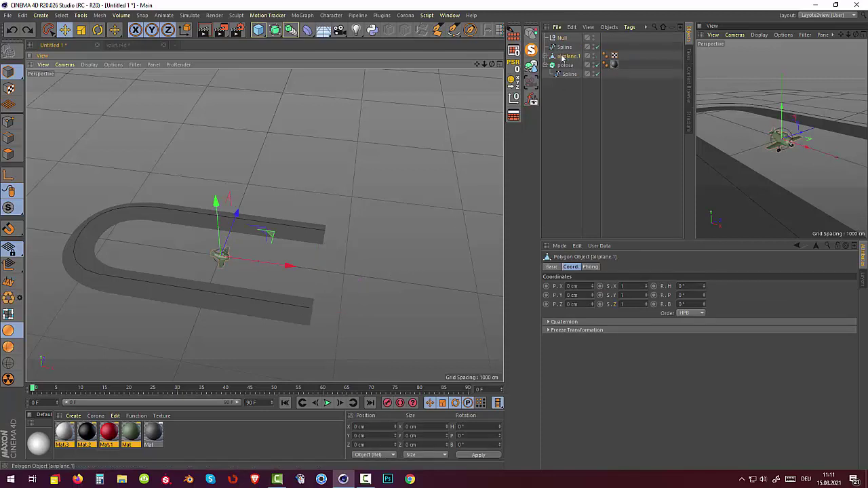
left_click_drag(561, 58, 563, 40)
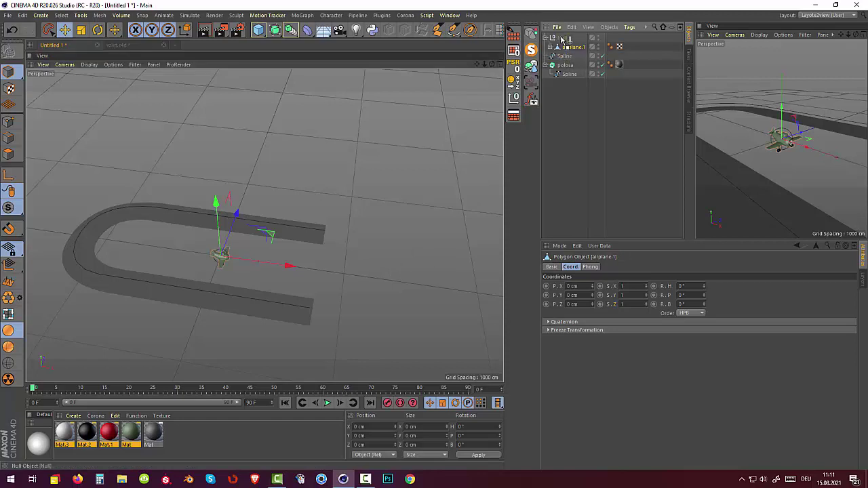
left_click(561, 39)
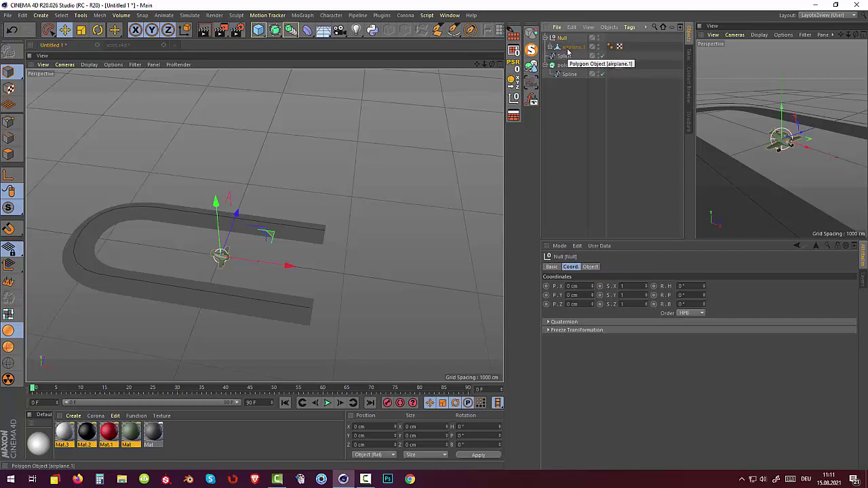
Attach a new Align to Spline tag to the Null, leaving its Spline Path empty
left_click(569, 49)
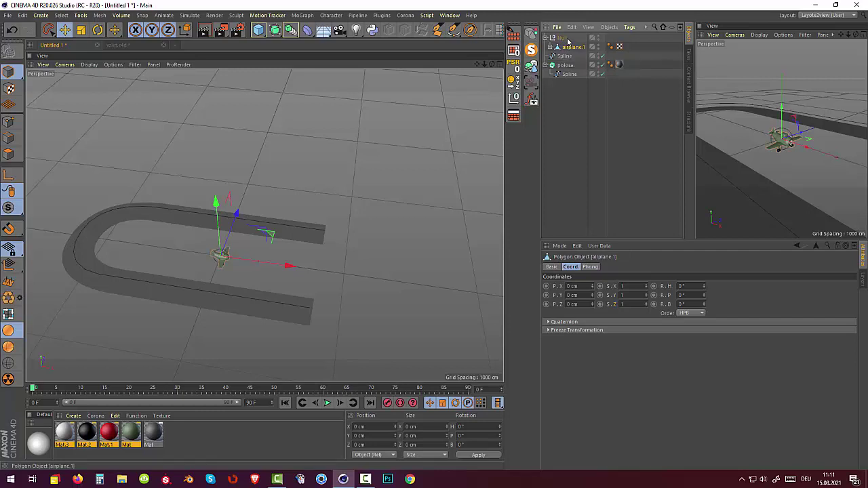
left_click(562, 38)
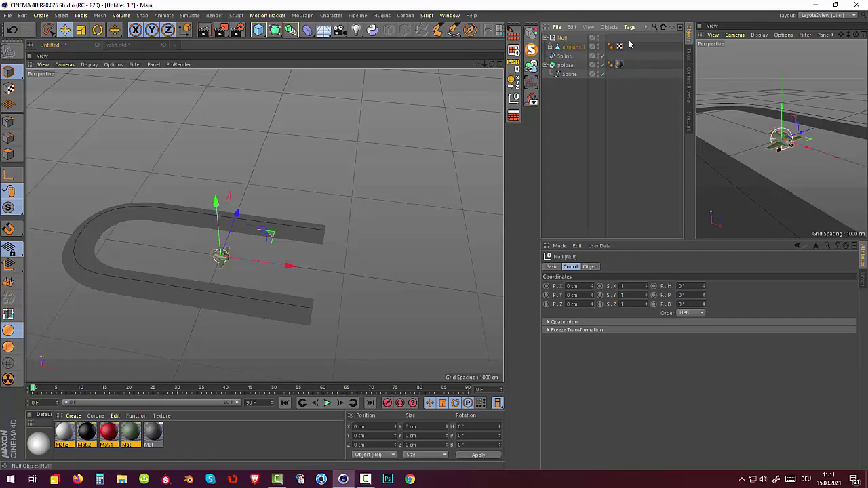
left_click(630, 121)
left_click(561, 38)
left_click(630, 27)
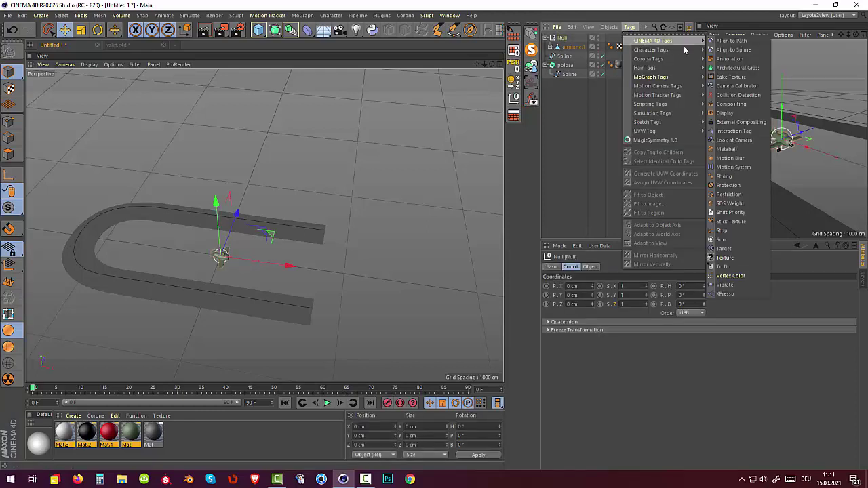
left_click(726, 51)
left_click(610, 38)
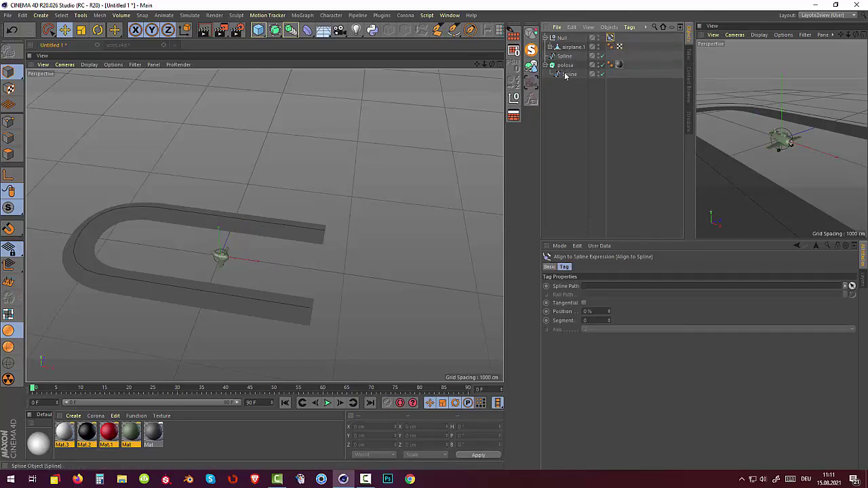
Move the Spline below polosa and drop it into the tag's Spline Path field
left_click_drag(565, 75, 573, 101)
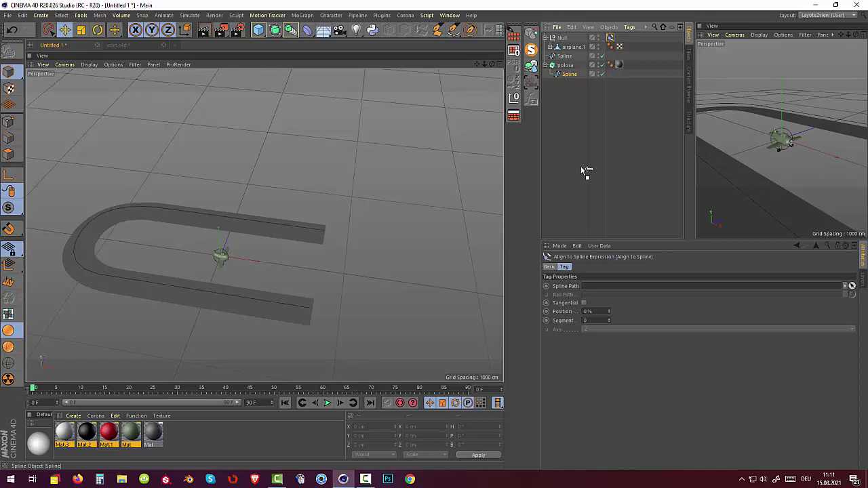
mouse_move(584, 171)
left_mouse_down()
mouse_move(565, 111)
mouse_move(566, 60)
mouse_move(599, 169)
mouse_move(596, 160)
left_mouse_up()
left_click(565, 56)
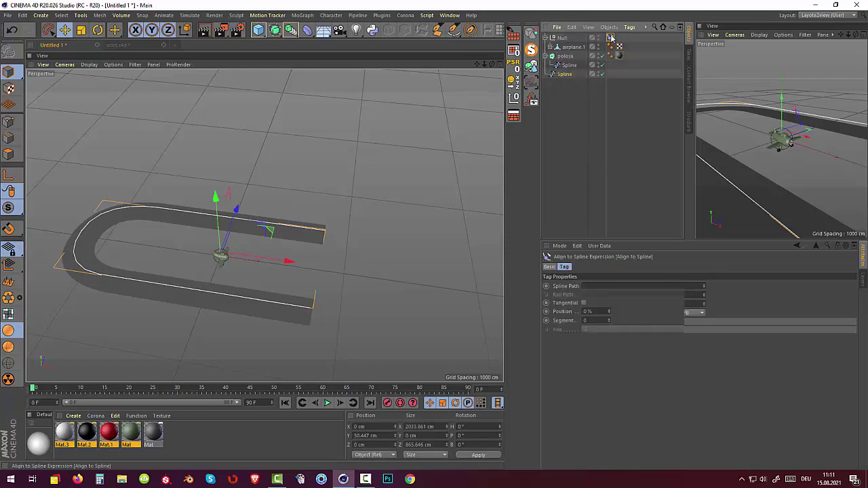
left_click(610, 37)
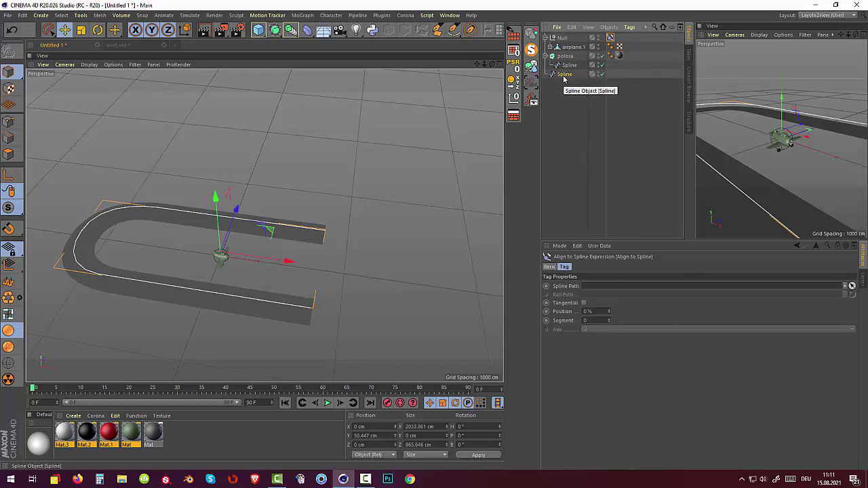
left_click_drag(563, 74, 586, 287)
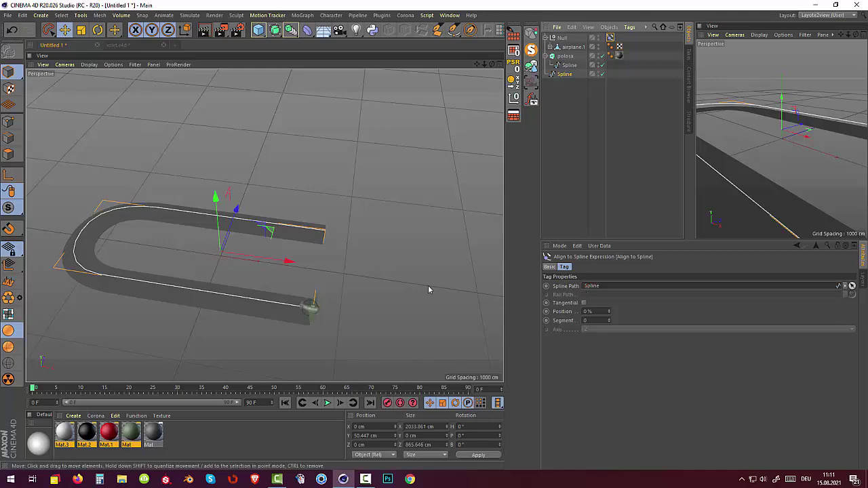
mouse_move(374, 280)
left_mouse_down("alt")
mouse_move(352, 198)
mouse_move(368, 189)
left_mouse_up("alt")
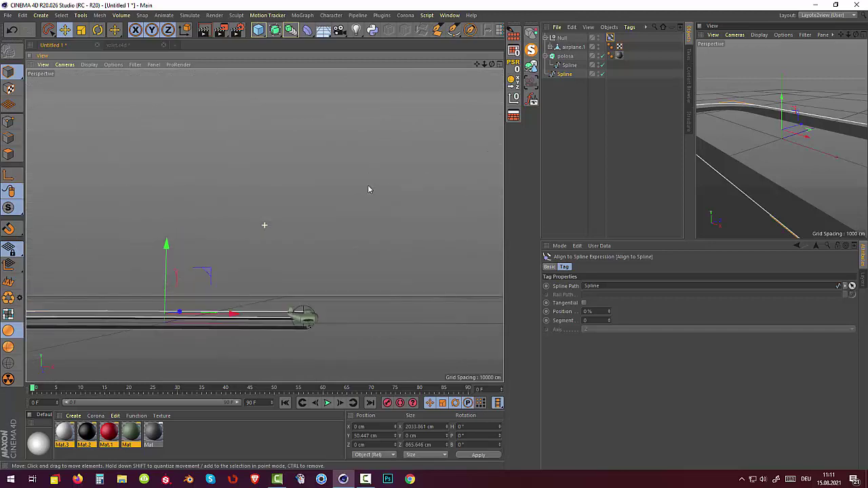
mouse_move(368, 189)
left_mouse_down("alt")
mouse_move(369, 209)
mouse_move(331, 262)
mouse_move(295, 283)
mouse_move(289, 274)
mouse_move(310, 238)
mouse_move(393, 197)
mouse_move(356, 236)
mouse_move(351, 229)
mouse_move(366, 211)
mouse_move(360, 221)
left_mouse_up("alt")
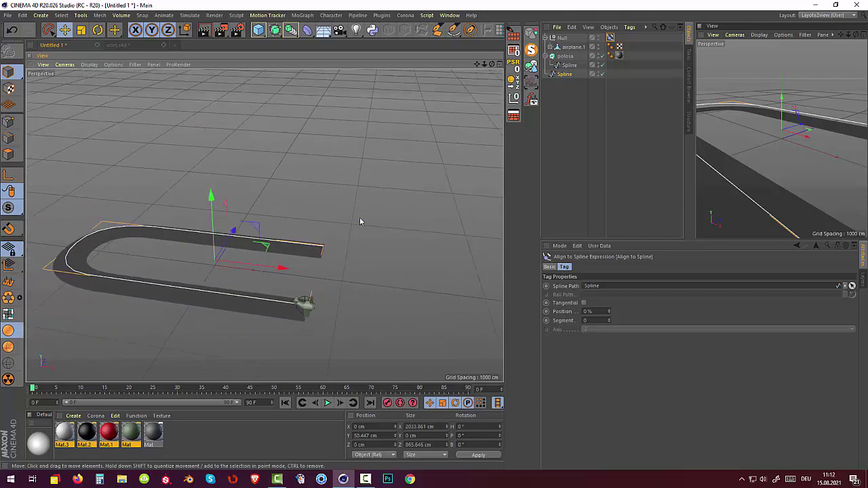
Enable Tangential, set Axis to X, and keyframe the tag's Position at 0% on frame 0
left_click(585, 303)
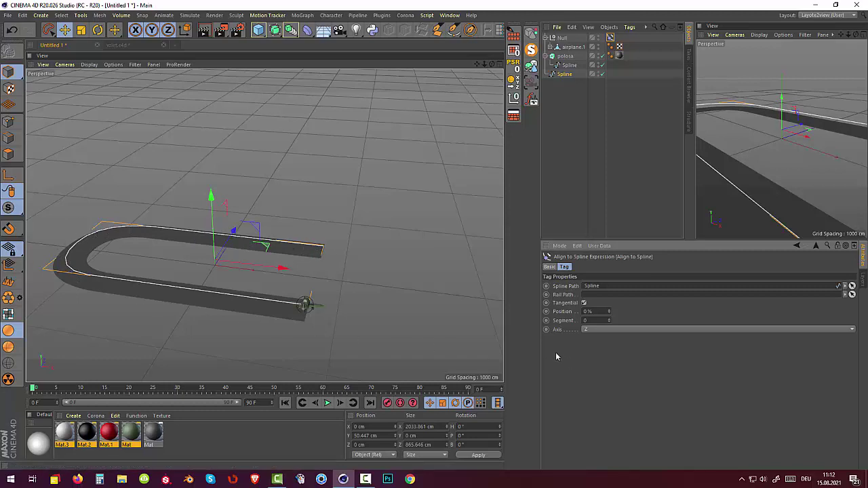
left_click(587, 331)
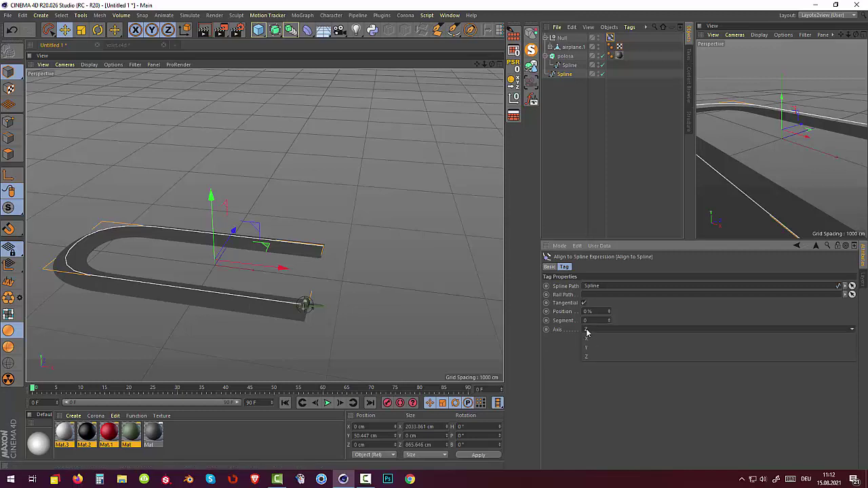
left_click(590, 339)
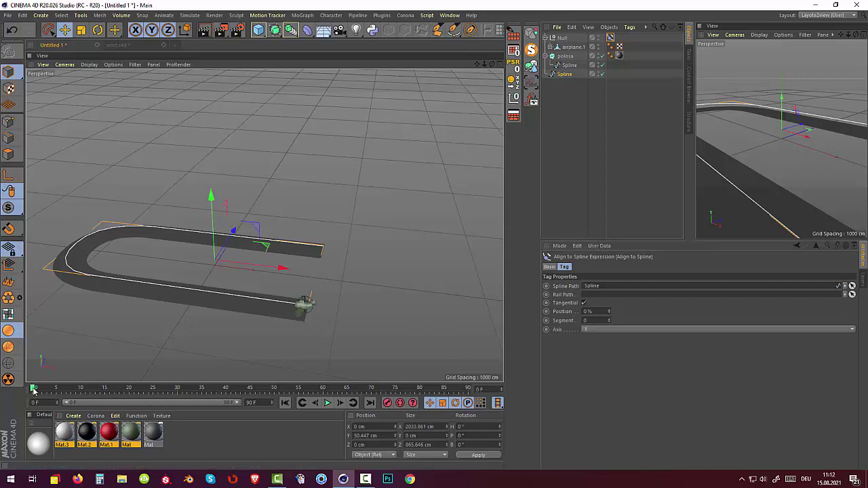
left_click(546, 311)
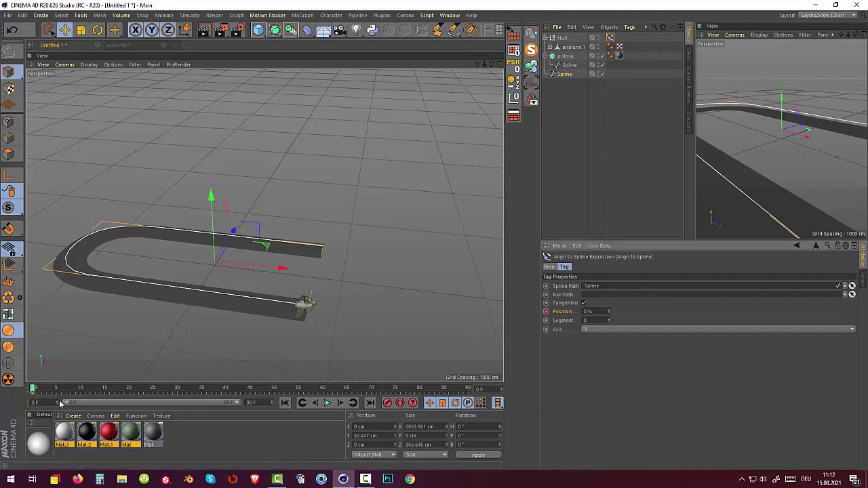
Keyframe the tag's Position at 100% on frame 90, then scrub back to preview the flight
left_click_drag(32, 392, 468, 390)
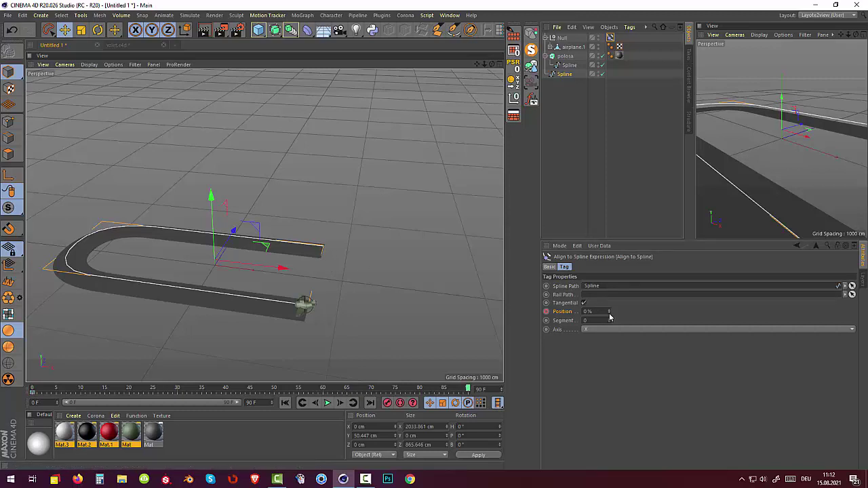
left_click_drag(609, 314, 609, 210)
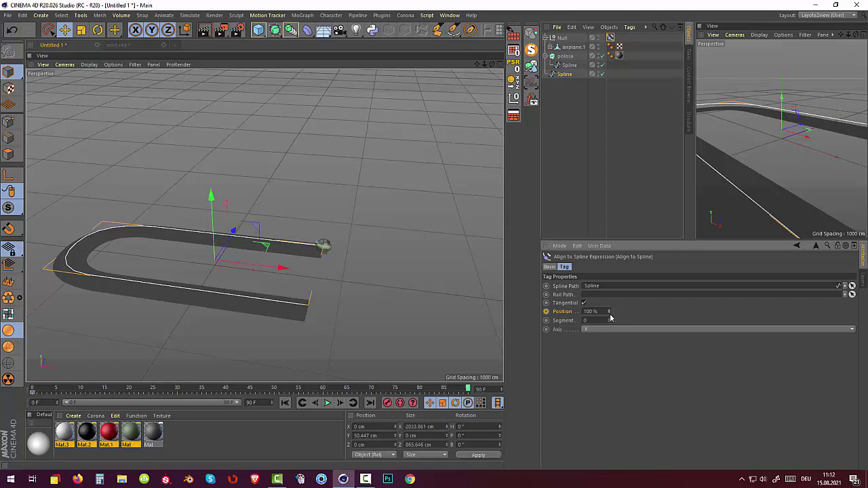
right_click(546, 312)
left_click(546, 312)
left_click_drag(469, 390, 81, 362)
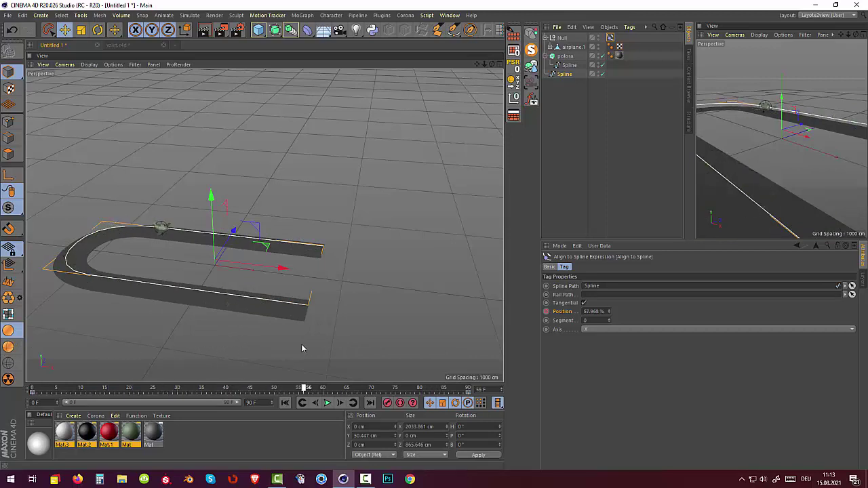
key("f")
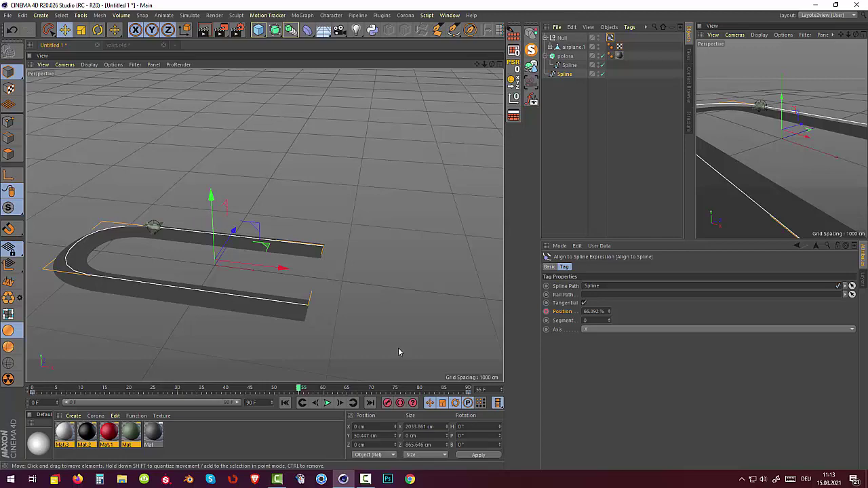
mouse_move(380, 304)
left_mouse_down("alt")
mouse_move(386, 279)
mouse_move(390, 290)
left_mouse_up("alt")
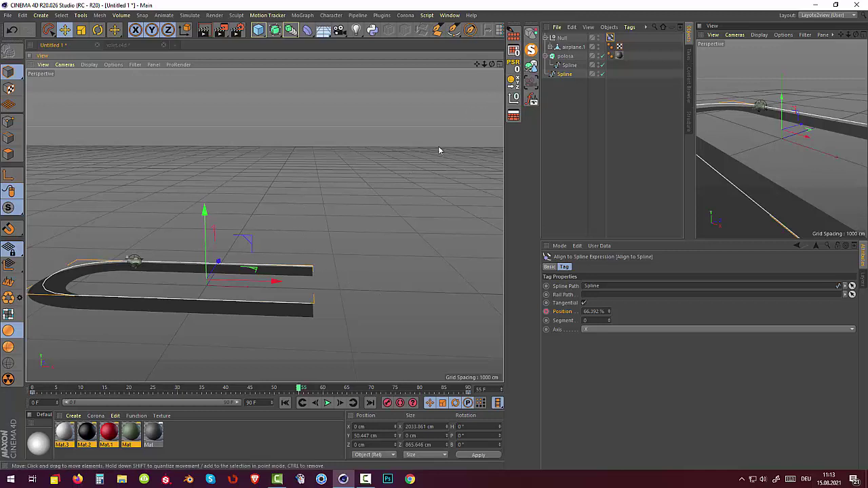
Switch to Points mode, select the runway spline's end point, then deselect it
left_click(568, 66)
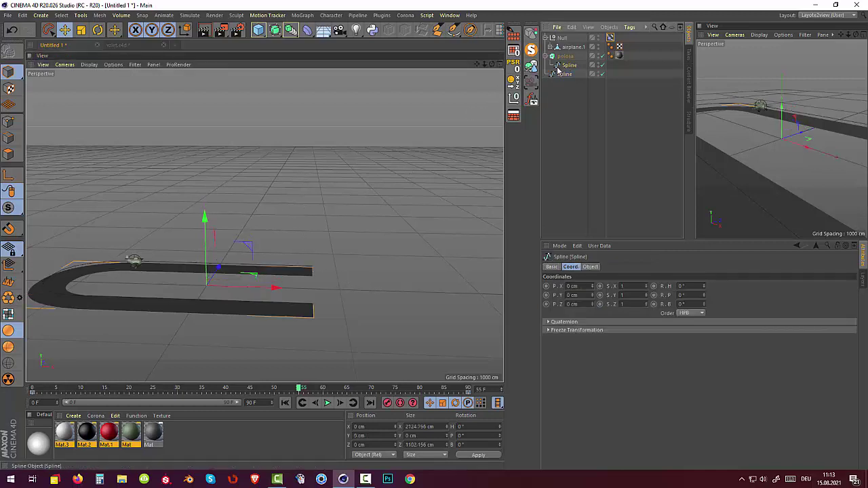
left_click(8, 121)
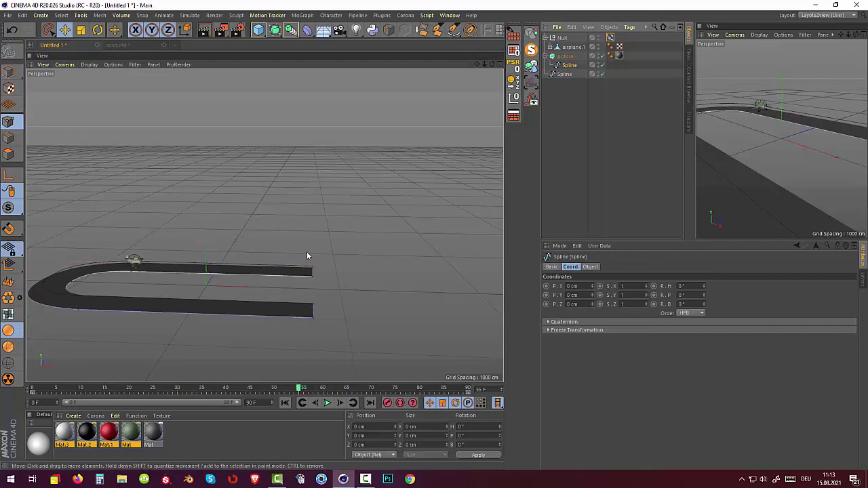
left_click(311, 270)
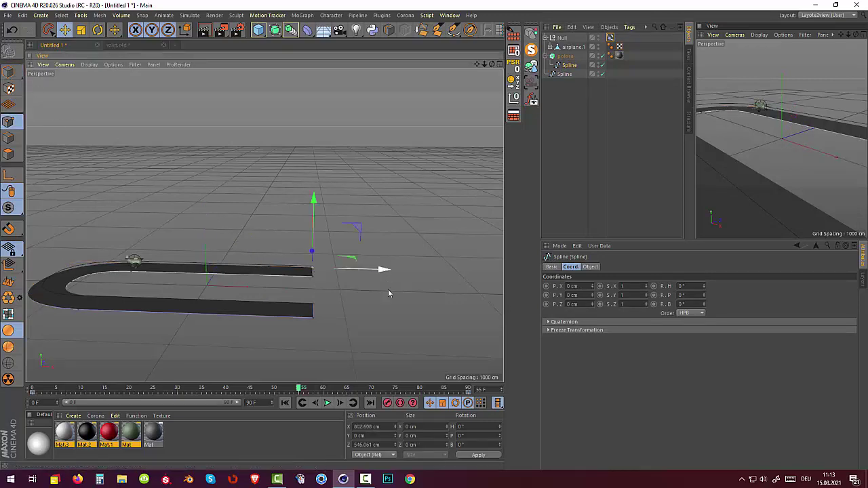
left_click_drag(388, 289, 392, 323, "alt")
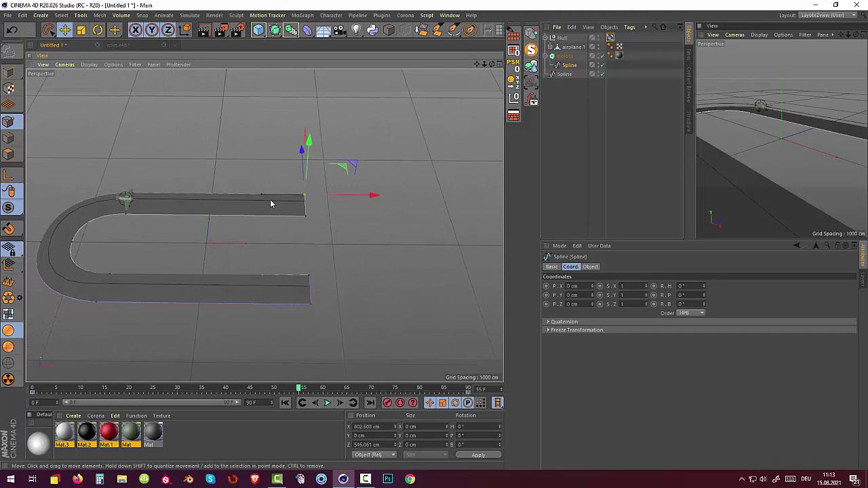
left_click(270, 204)
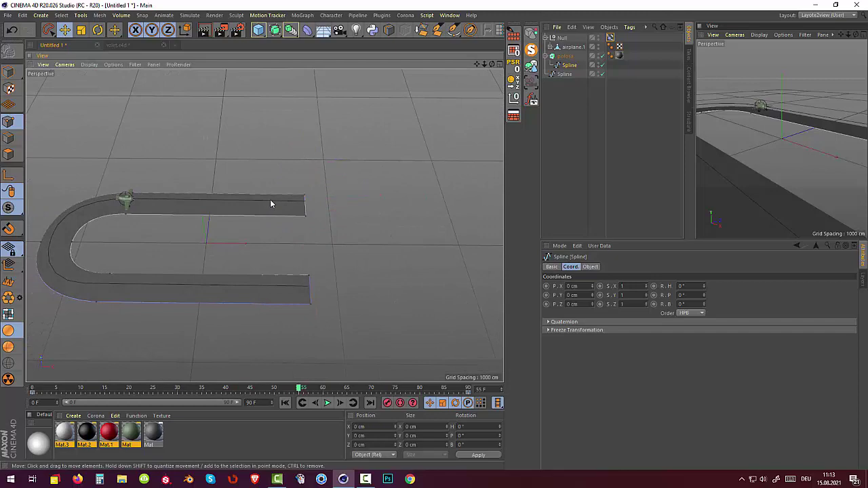
Raise the flight-path spline's far end point to about 518 cm and preview the climb
left_click(564, 74)
left_click(304, 200)
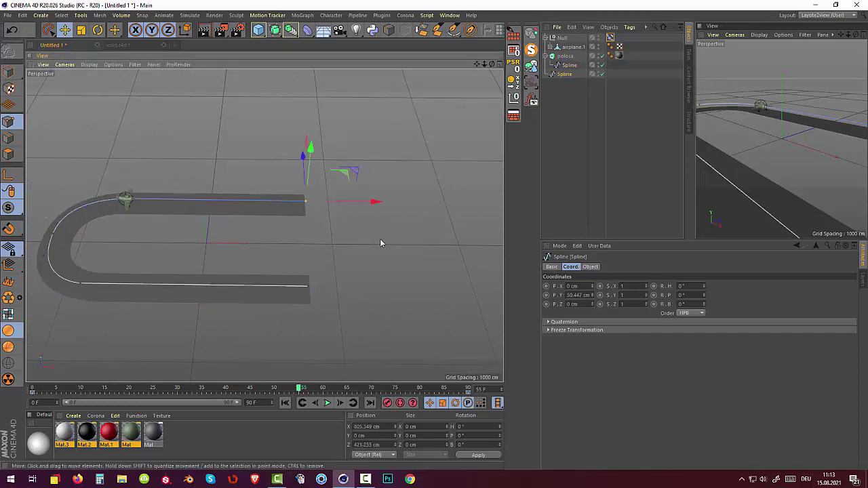
left_click_drag(380, 238, 271, 133, "alt")
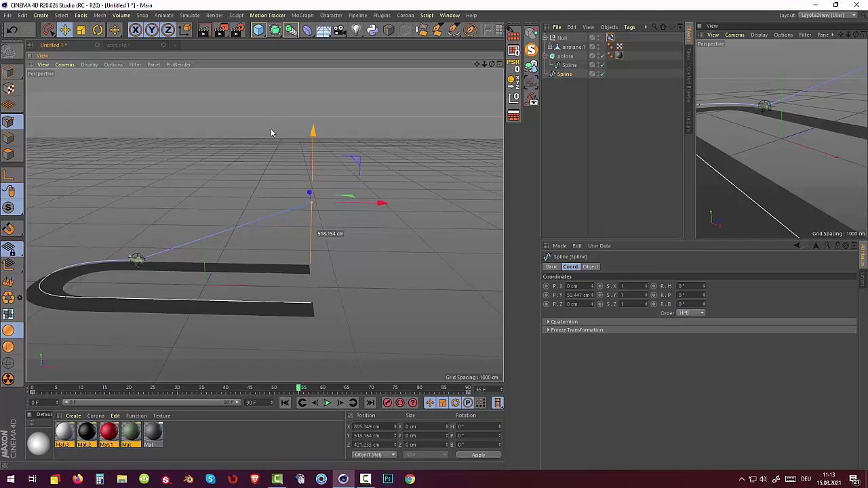
left_click_drag(270, 133, 271, 128)
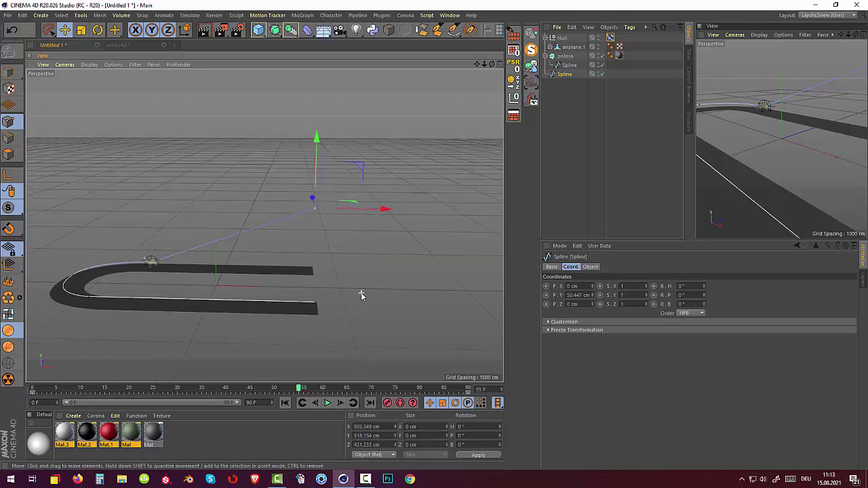
left_click(312, 392)
mouse_move(312, 392)
left_mouse_down()
mouse_move(262, 410)
mouse_move(286, 411)
mouse_move(319, 391)
mouse_move(362, 407)
mouse_move(456, 404)
mouse_move(259, 415)
mouse_move(295, 412)
left_mouse_up()
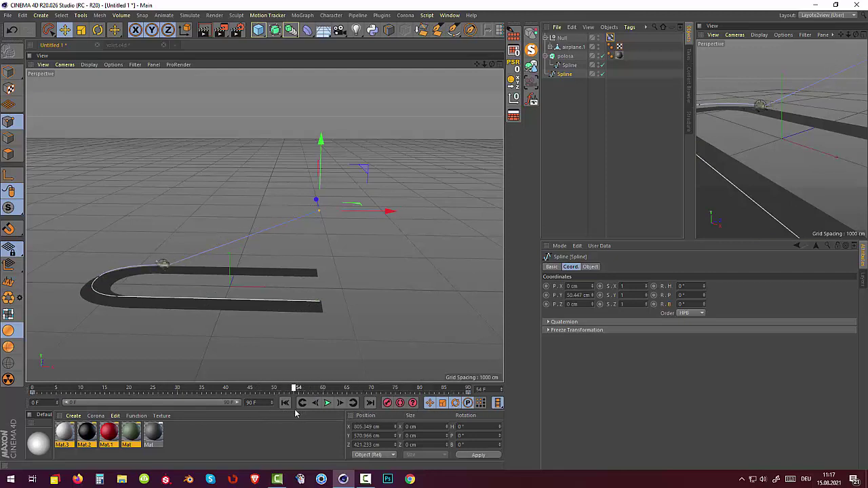
Key airplane.1's bank at 0° on frame 54 and at -40° on frame 90
left_click(573, 47)
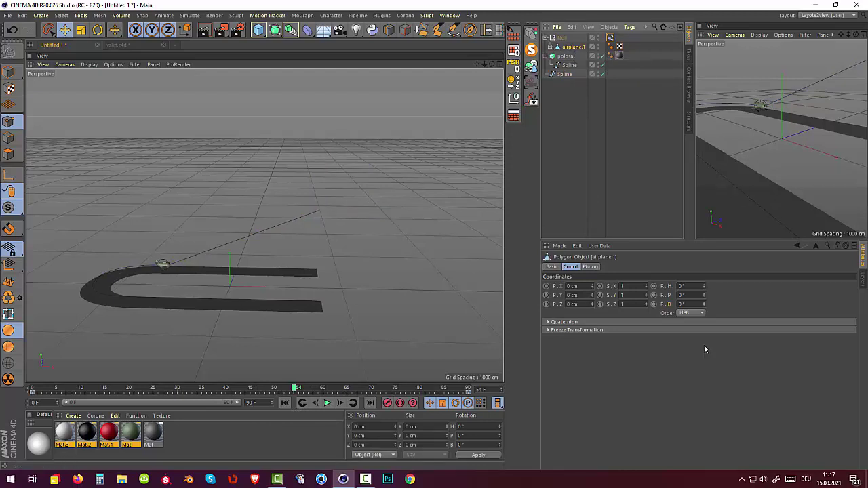
left_click(653, 304)
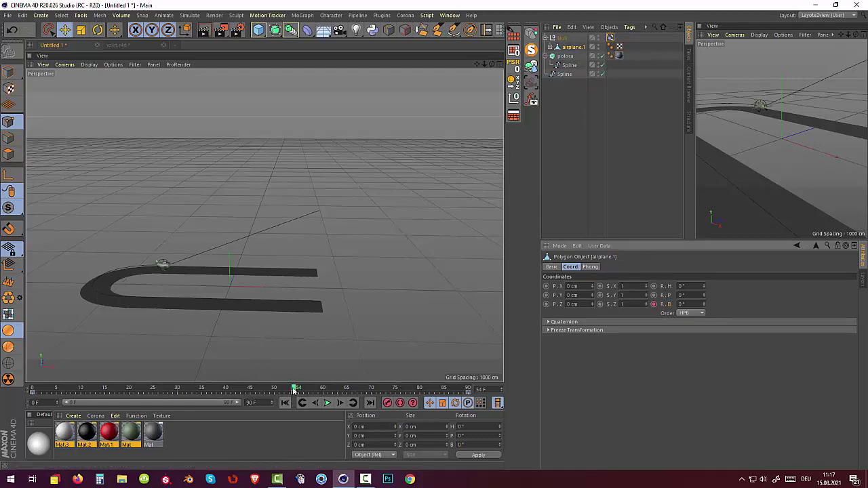
left_click_drag(294, 388, 468, 388)
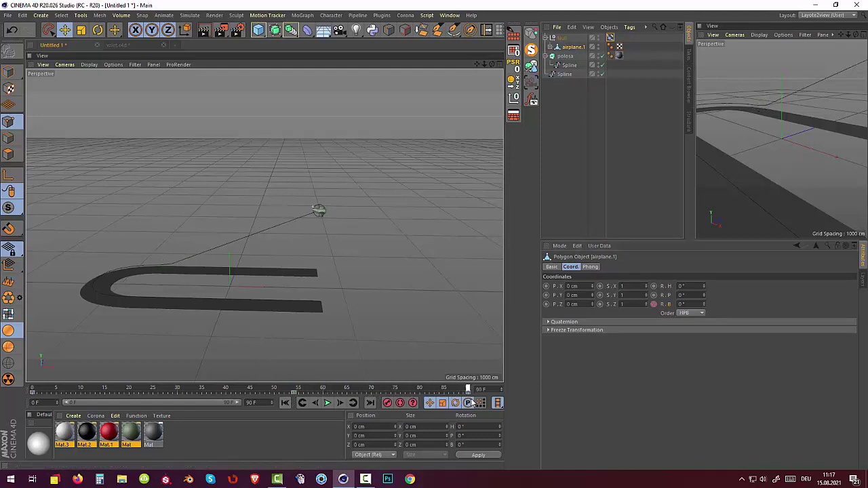
left_click(681, 304)
type("-4")
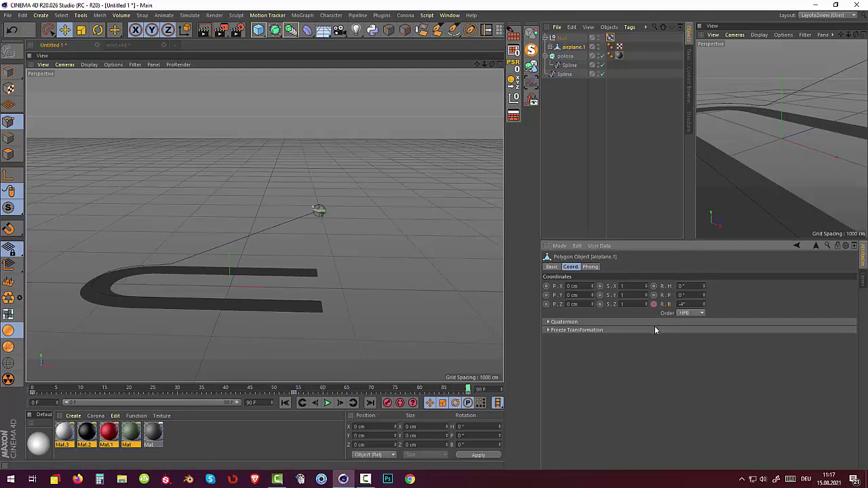
type("0")
key("Return")
Scrub the timeline back toward the start to preview the banking along the flight path
left_click(465, 389)
mouse_move(450, 392)
left_mouse_down()
mouse_move(288, 389)
mouse_move(419, 391)
mouse_move(82, 418)
mouse_move(436, 387)
mouse_move(459, 378)
left_mouse_up()
scroll(180, 305, "up", 2)
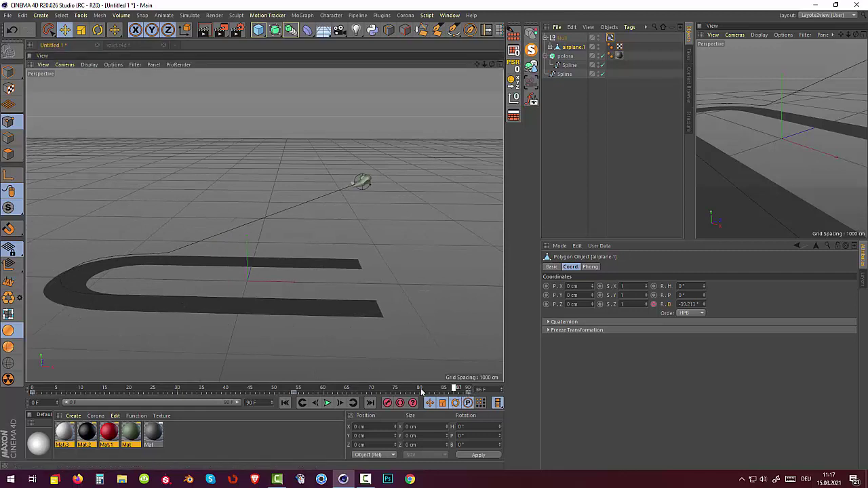
mouse_move(461, 389)
left_mouse_down()
mouse_move(210, 400)
mouse_move(50, 393)
mouse_move(110, 397)
left_mouse_up()
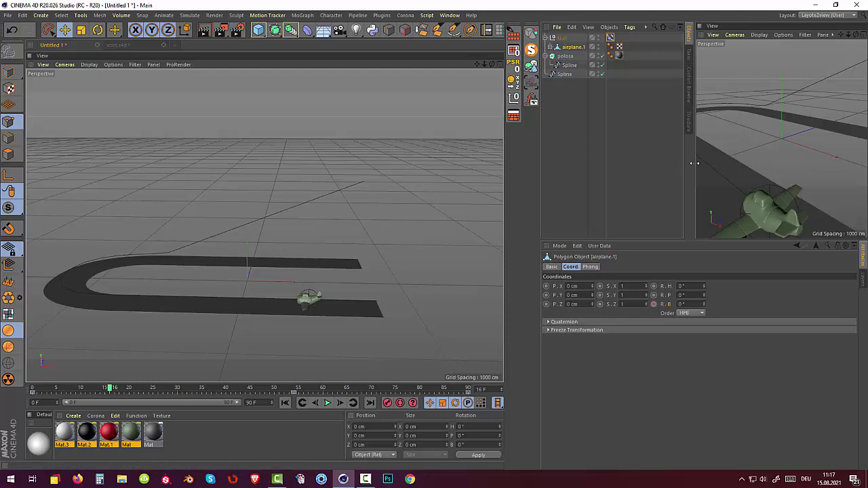
Enlarge the right perspective view, zoom out, scrub the flight from the start and orbit the main view
left_click_drag(695, 163, 641, 163)
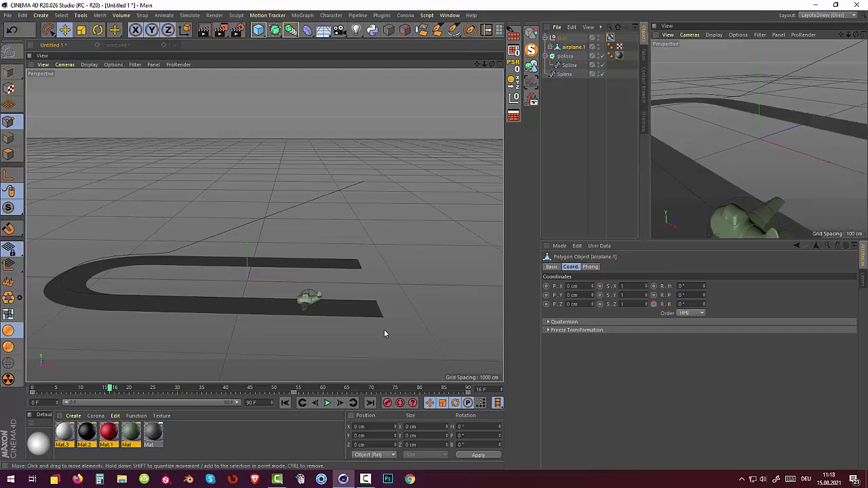
scroll(779, 126, "down", 5)
scroll(746, 145, "down", 2)
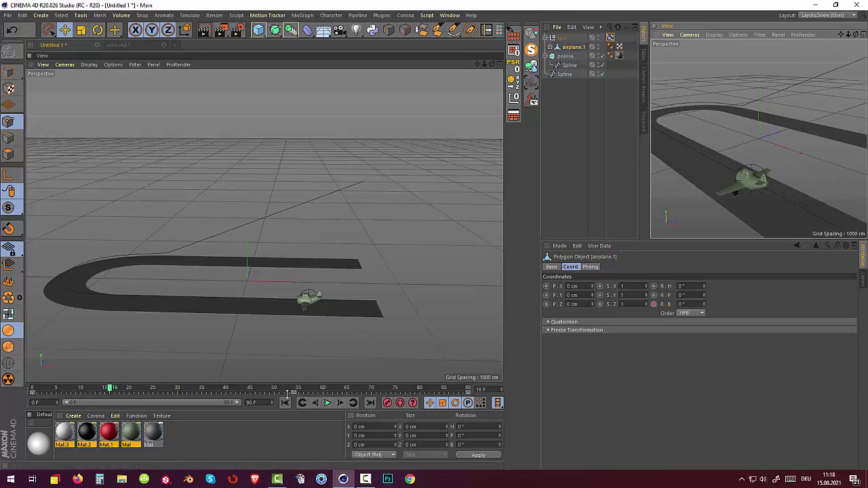
mouse_move(116, 392)
left_mouse_down()
mouse_move(107, 399)
mouse_move(279, 392)
mouse_move(462, 326)
mouse_move(313, 338)
mouse_move(304, 330)
mouse_move(400, 313)
mouse_move(455, 309)
mouse_move(215, 348)
mouse_move(342, 356)
mouse_move(520, 333)
left_mouse_up()
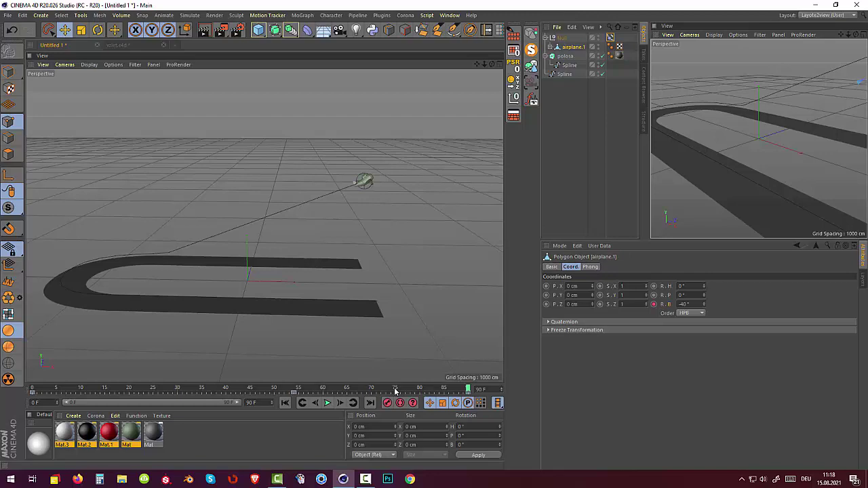
mouse_move(428, 286)
left_mouse_down("alt")
mouse_move(382, 293)
mouse_move(401, 323)
left_mouse_up("alt")
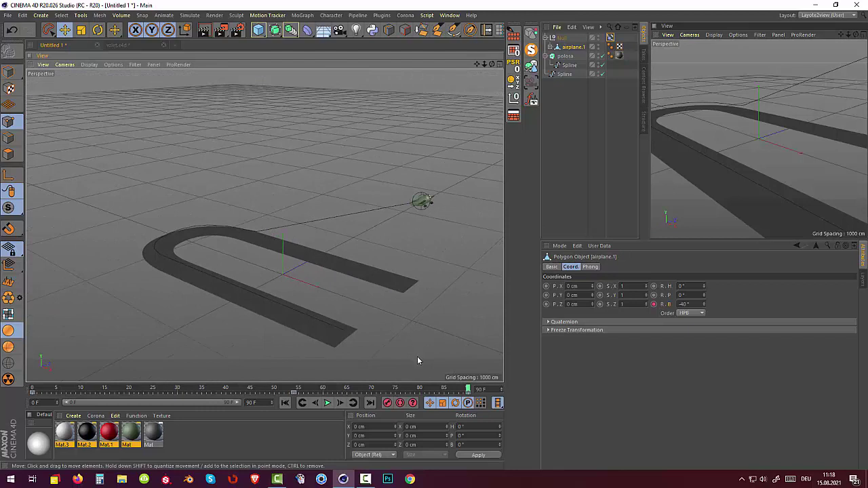